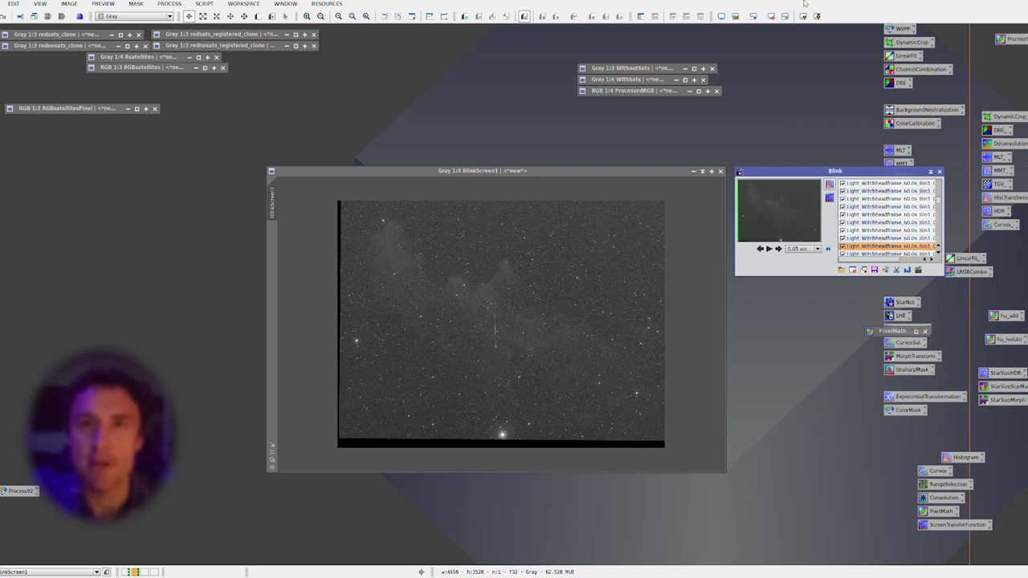
Animate the Witch Head subframes in Blink to reveal the meteor trail, then restore the BlinkScreen size
left_click(769, 248)
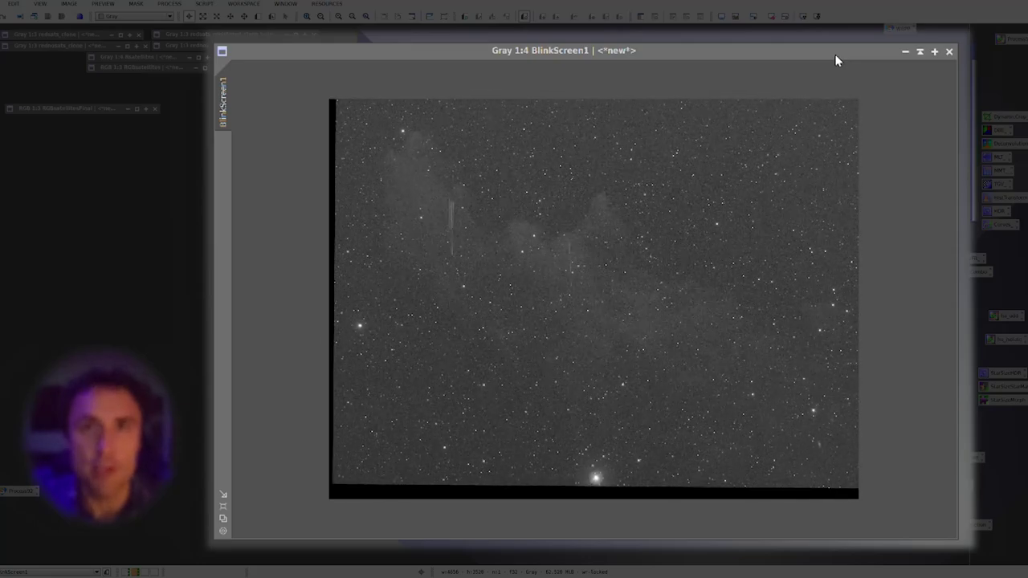
double_click(834, 54)
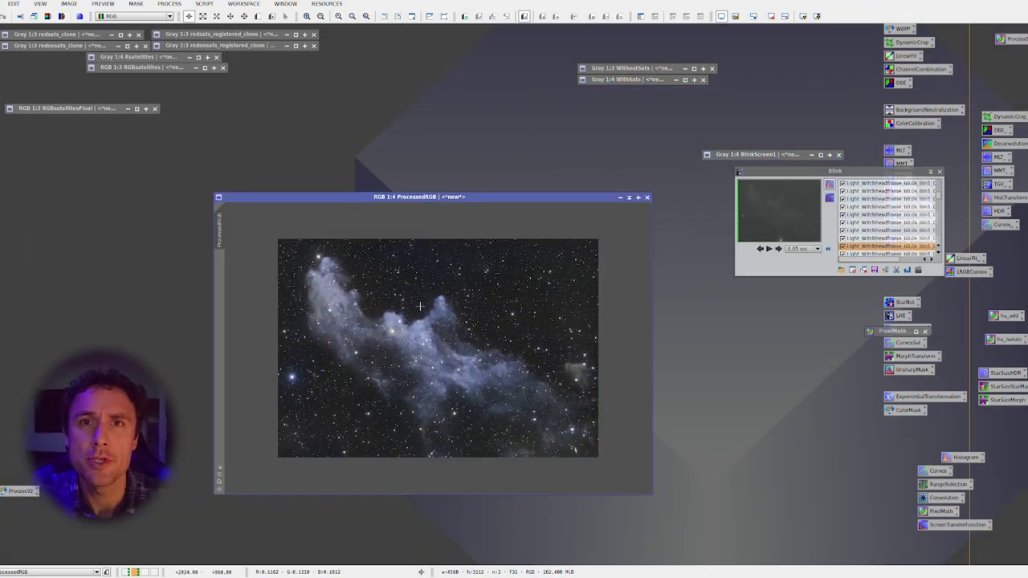
Zoom in and out on the ProcessedRGB colour nebula, then collapse it to an icon
scroll(419, 306, "up", 1)
scroll(443, 321, "up", 2)
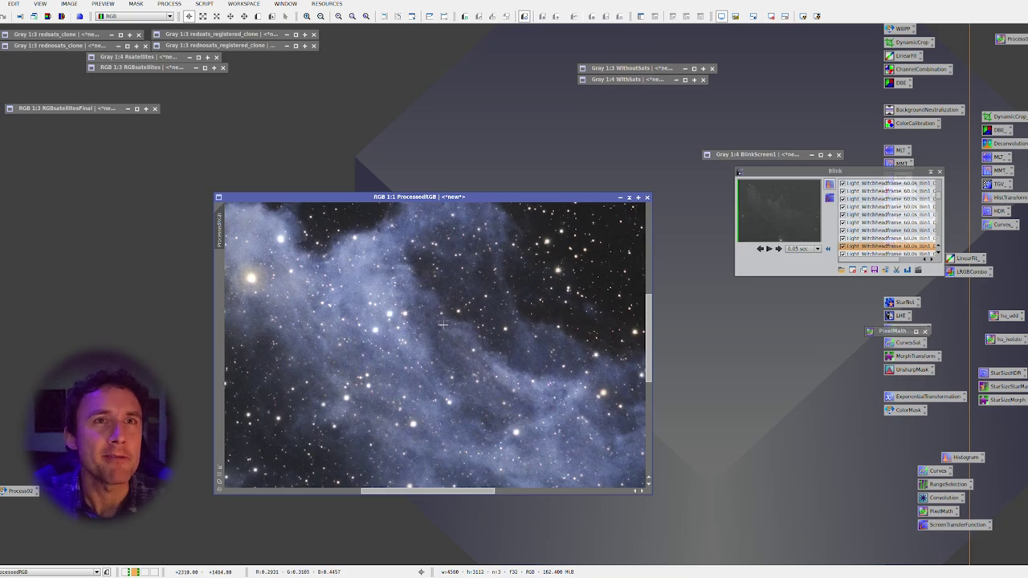
scroll(444, 324, "down", 3)
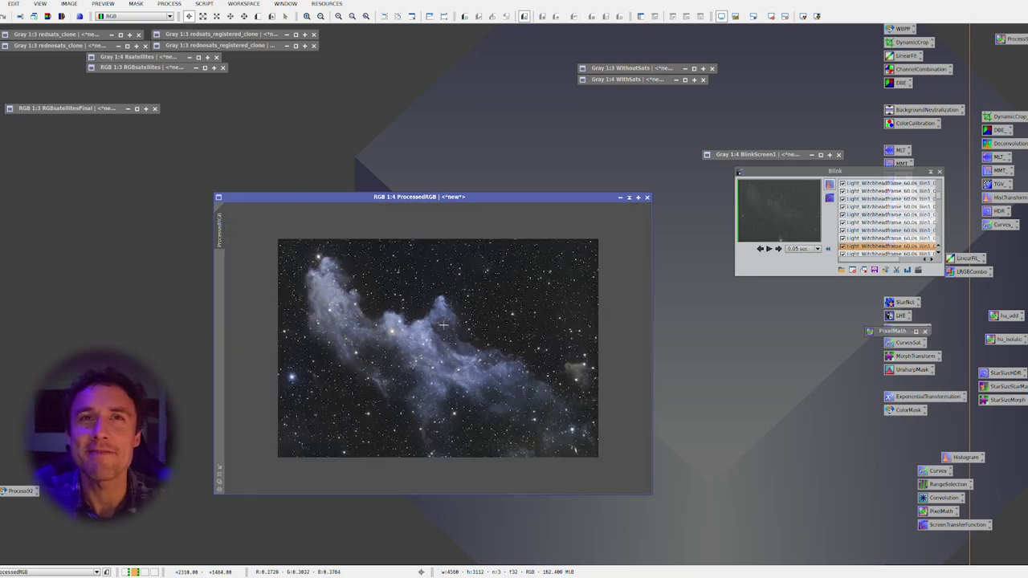
scroll(443, 324, "up", 1)
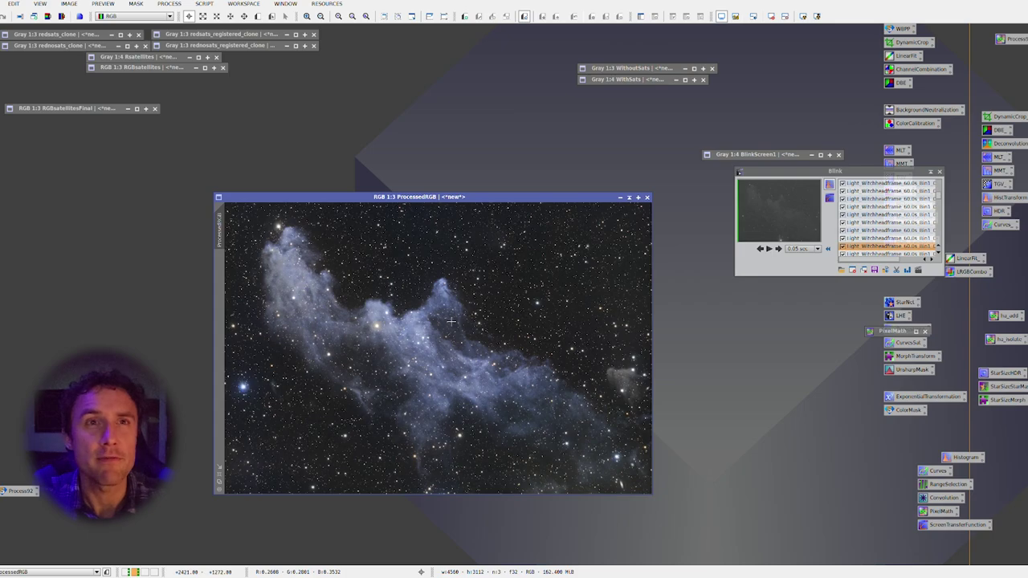
scroll(451, 321, "up", 1)
scroll(451, 321, "down", 2)
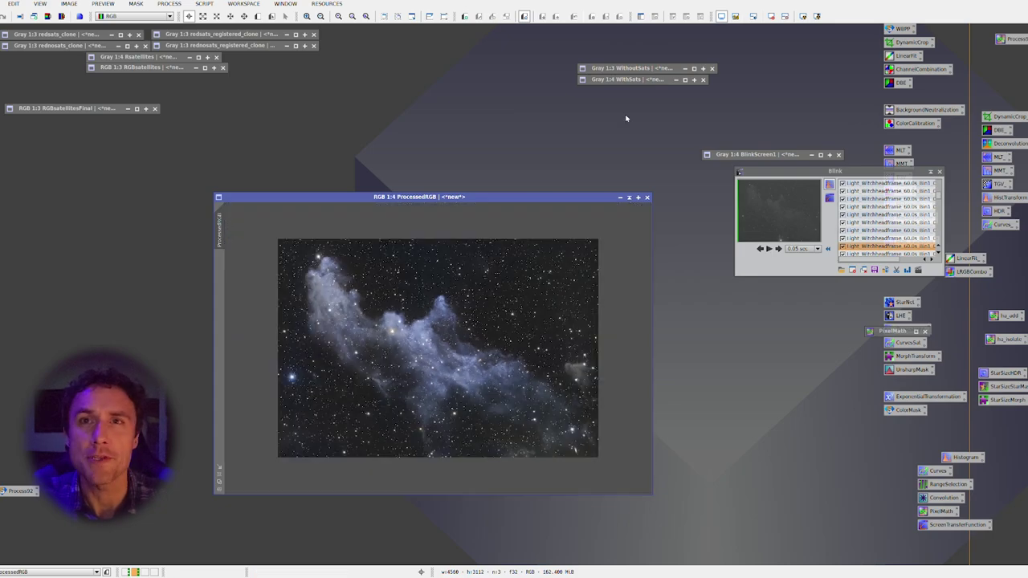
left_click(630, 198)
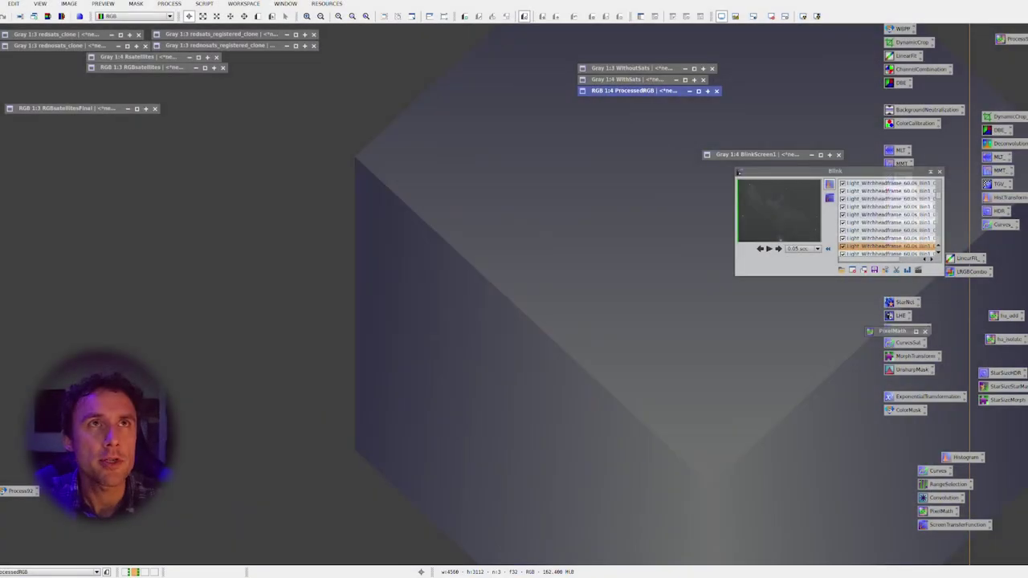
left_click(208, 5)
mouse_move(257, 17)
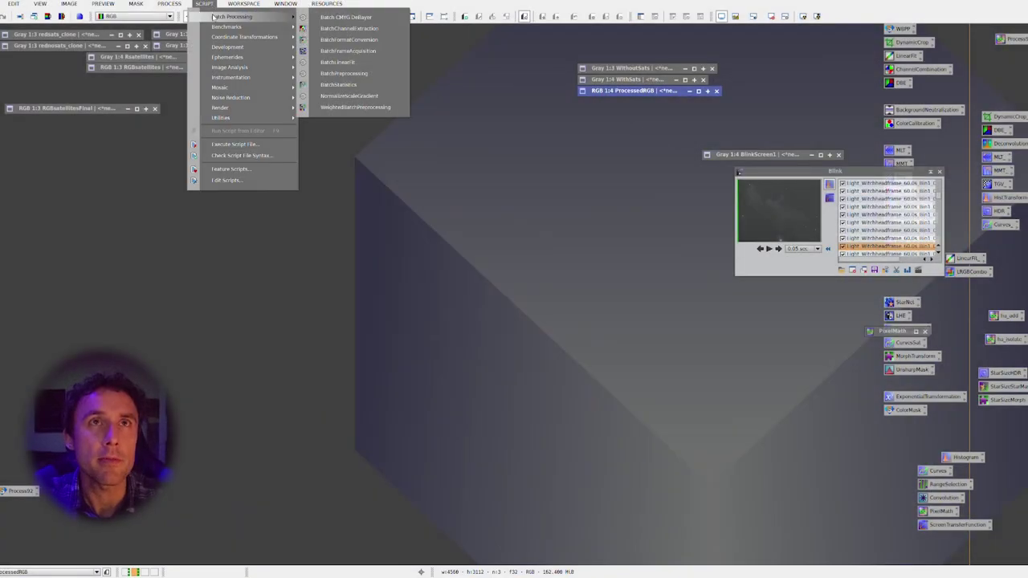
left_click(321, 17)
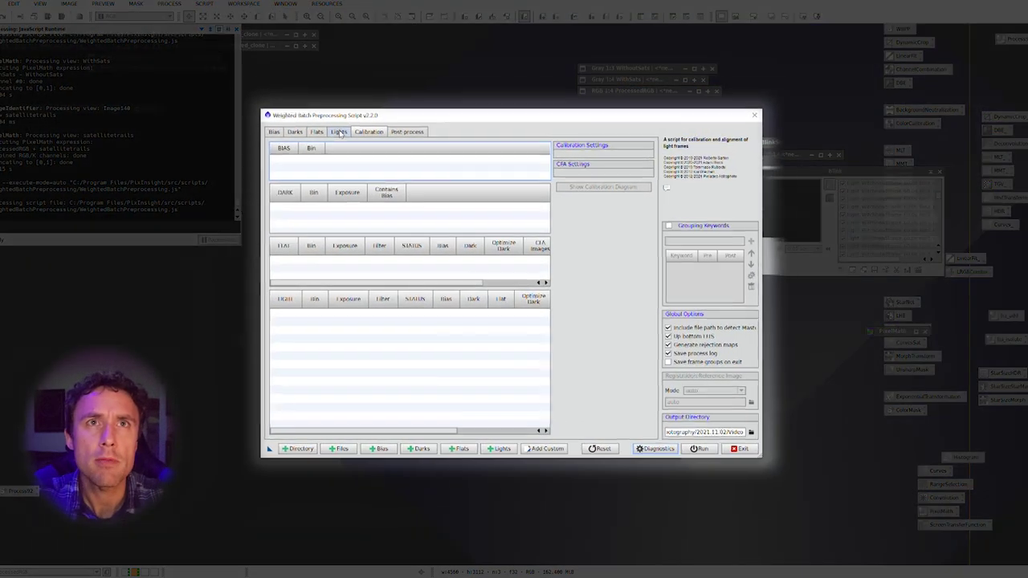
left_click(339, 132)
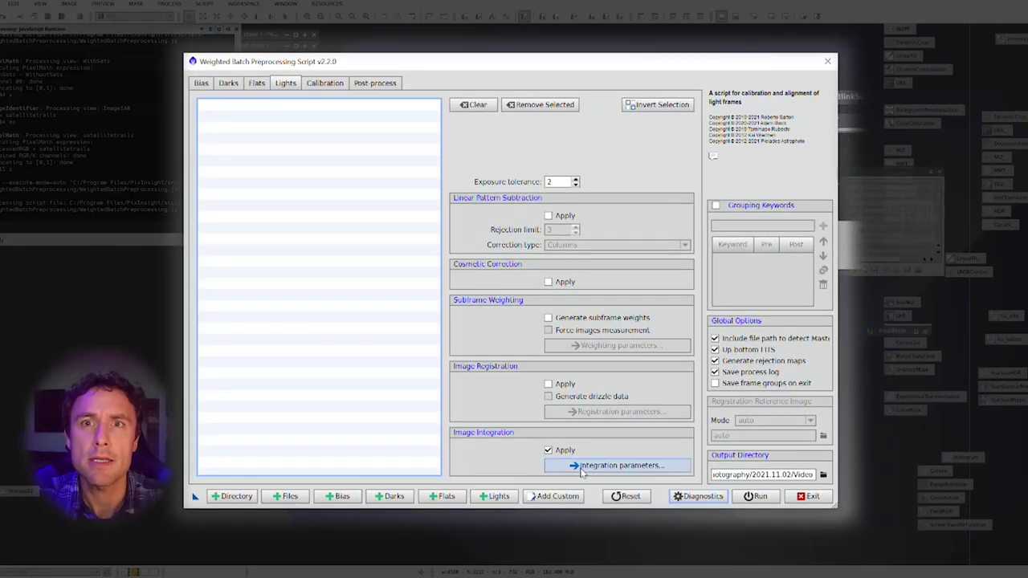
left_click(581, 468)
left_click(560, 241)
left_click(557, 251)
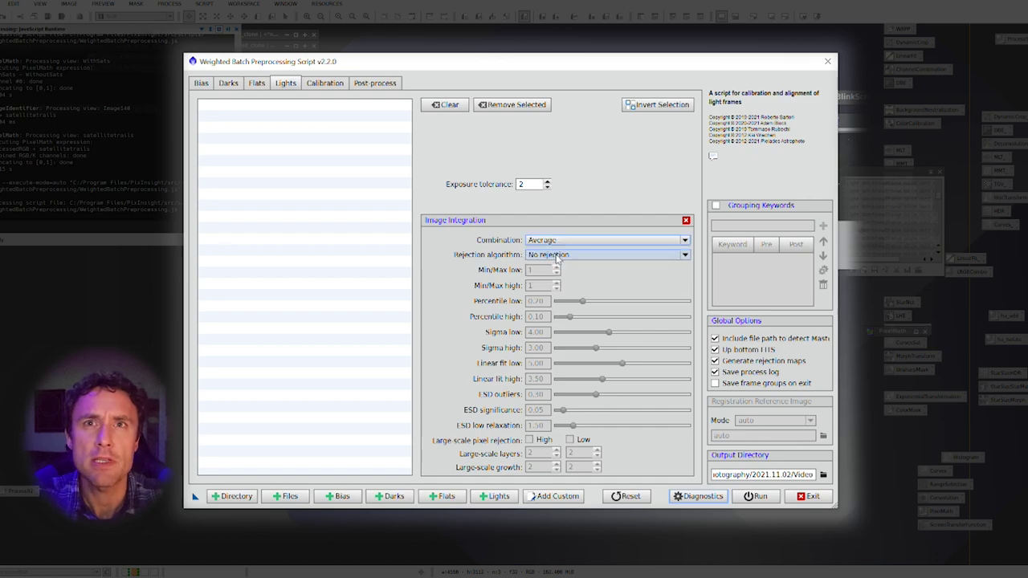
left_click(557, 255)
left_click(562, 338)
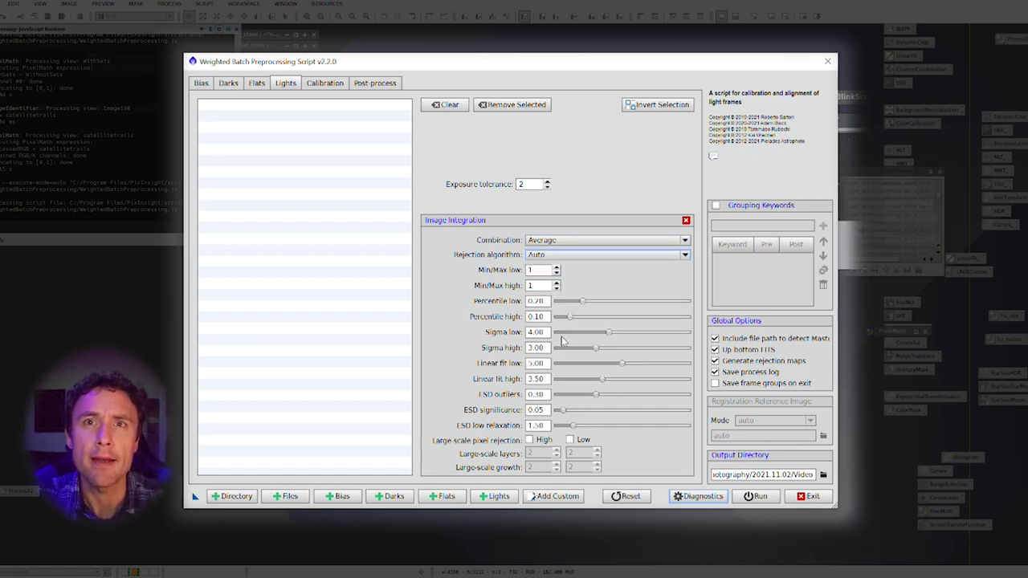
left_click(562, 254)
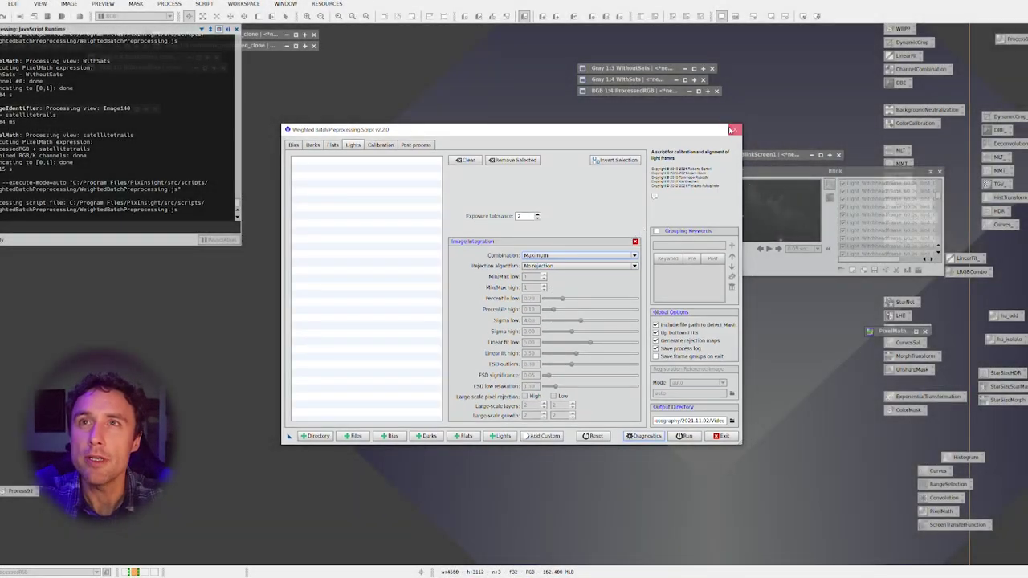
left_click(732, 128)
left_click(493, 302)
Restore the WithoutSats and WithSats image windows and position them
double_click(624, 68)
left_click_drag(299, 155, 367, 155)
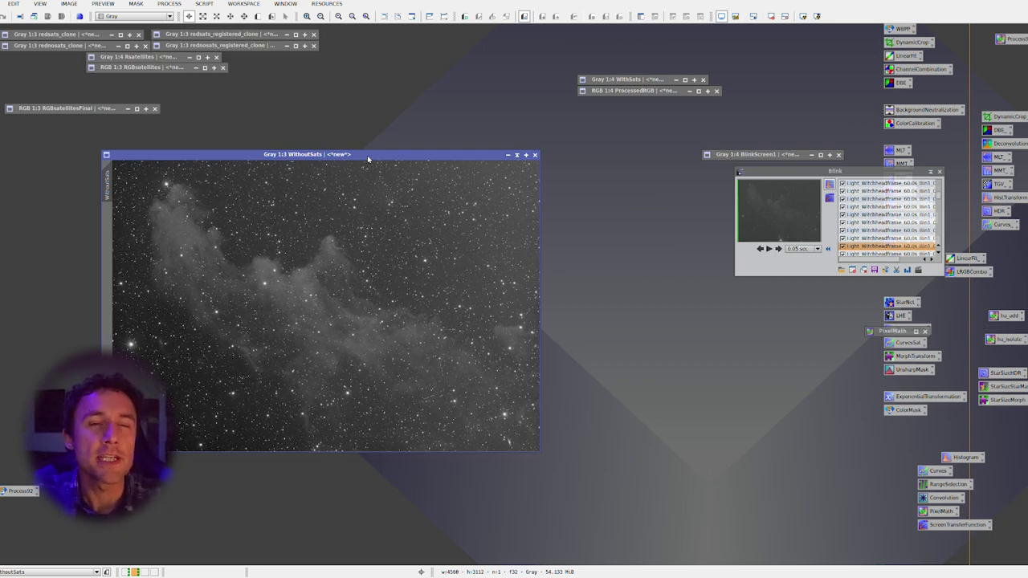
double_click(600, 79)
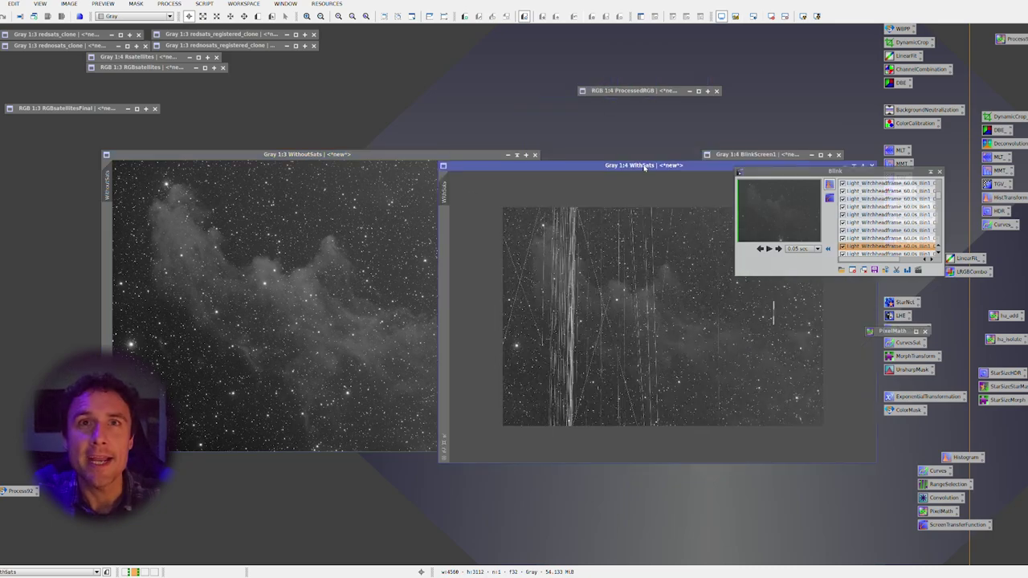
left_click_drag(644, 166, 519, 175)
Zoom and pan around WithSats to examine the satellite trails
scroll(506, 293, "up", 2)
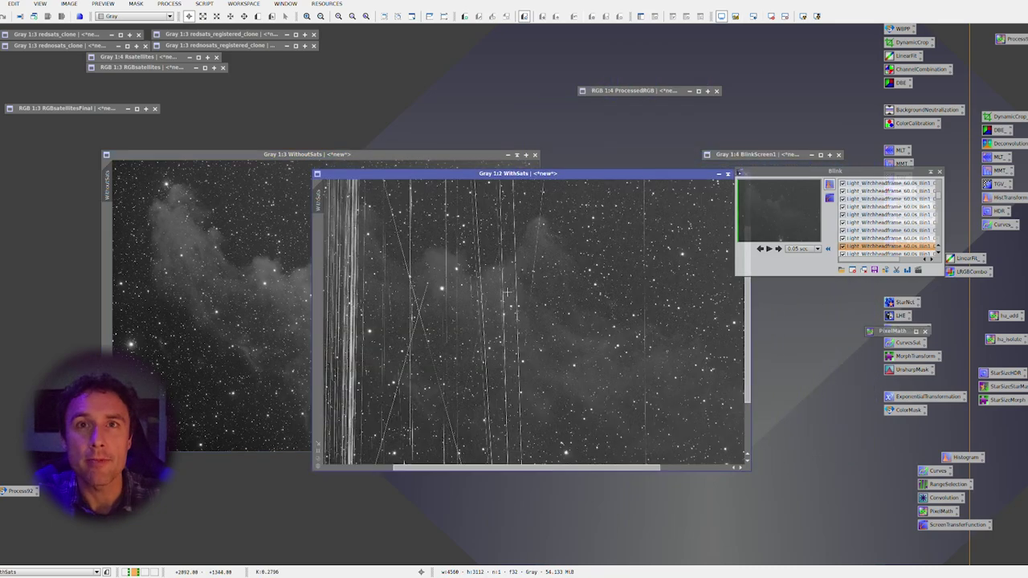
left_click_drag(464, 315, 578, 325)
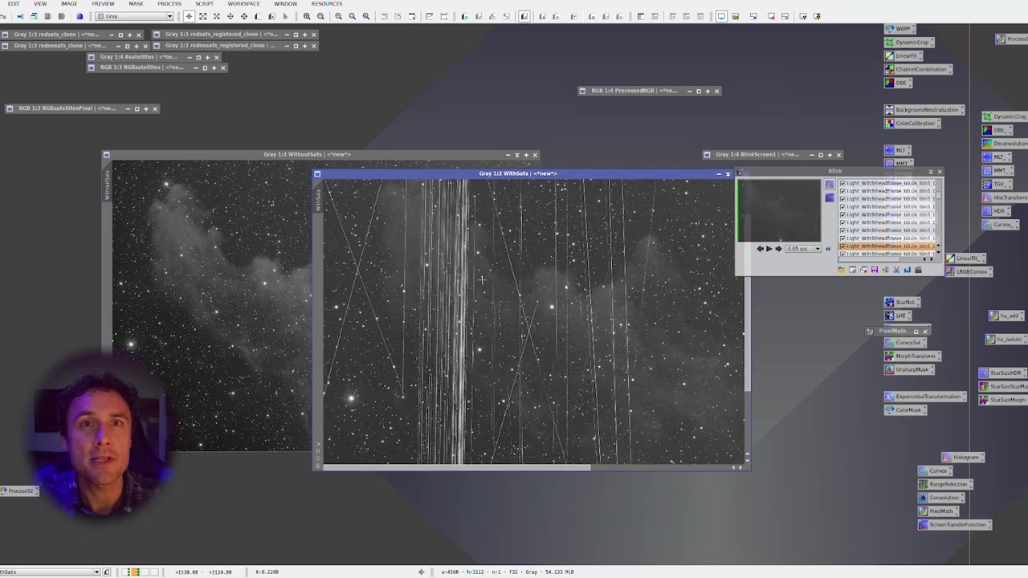
left_click_drag(482, 279, 490, 292)
left_click_drag(608, 297, 452, 297)
left_click_drag(601, 318, 545, 305)
scroll(493, 314, "up", 3)
left_click_drag(426, 299, 558, 384)
scroll(529, 358, "down", 5)
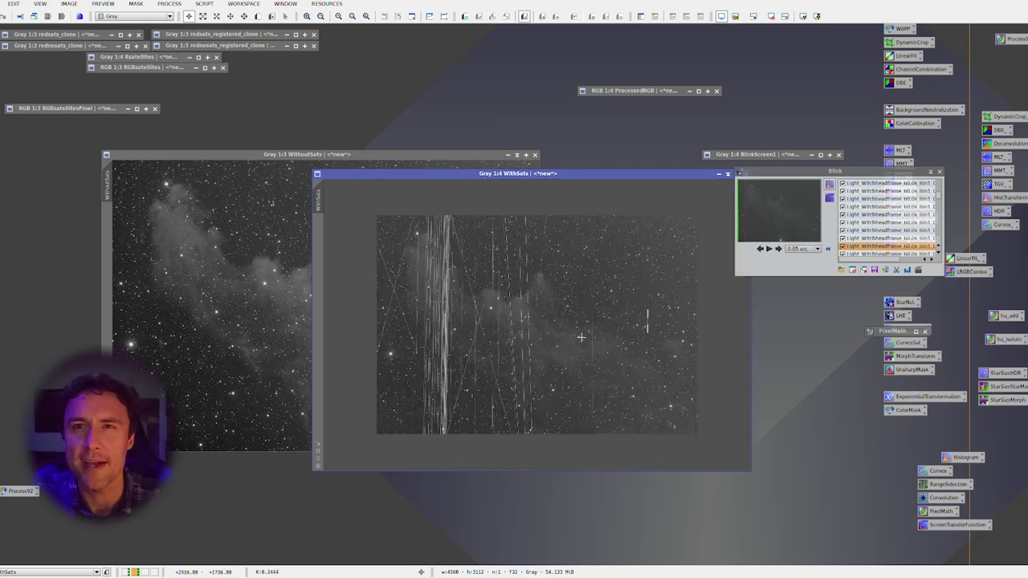
scroll(583, 338, "up", 1)
Arrange WithSats and WithoutSats side by side, then open the ProcessedRGB image
left_click_drag(509, 211, 557, 193)
left_click_drag(552, 156, 581, 157)
left_click_drag(353, 158, 307, 161)
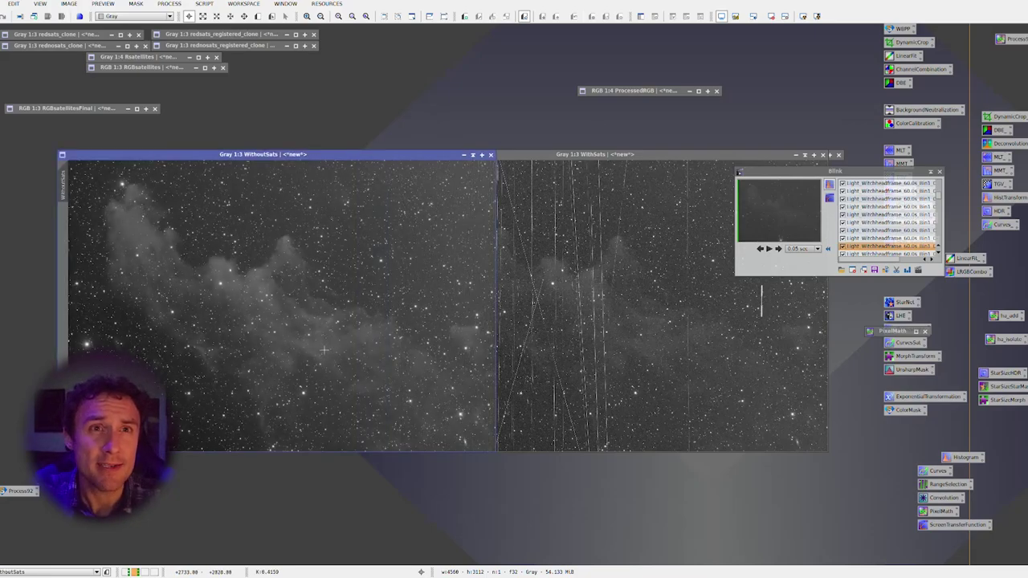
left_click(596, 153)
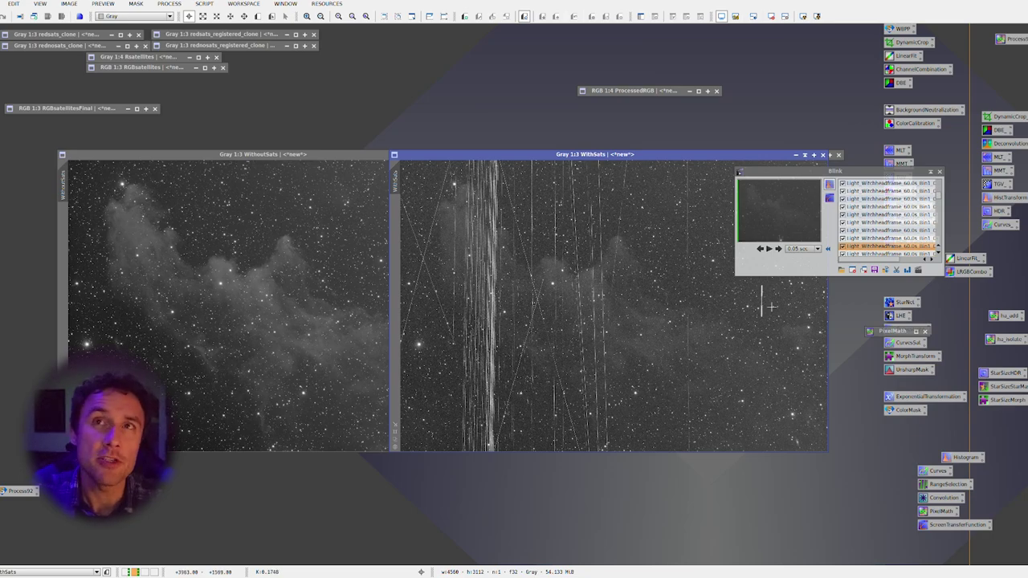
left_click(627, 95)
double_click(629, 95)
Reposition ProcessedRGB, WithoutSats and WithSats, matching WithoutSats' zoom to ProcessedRGB
left_click_drag(483, 195, 483, 183)
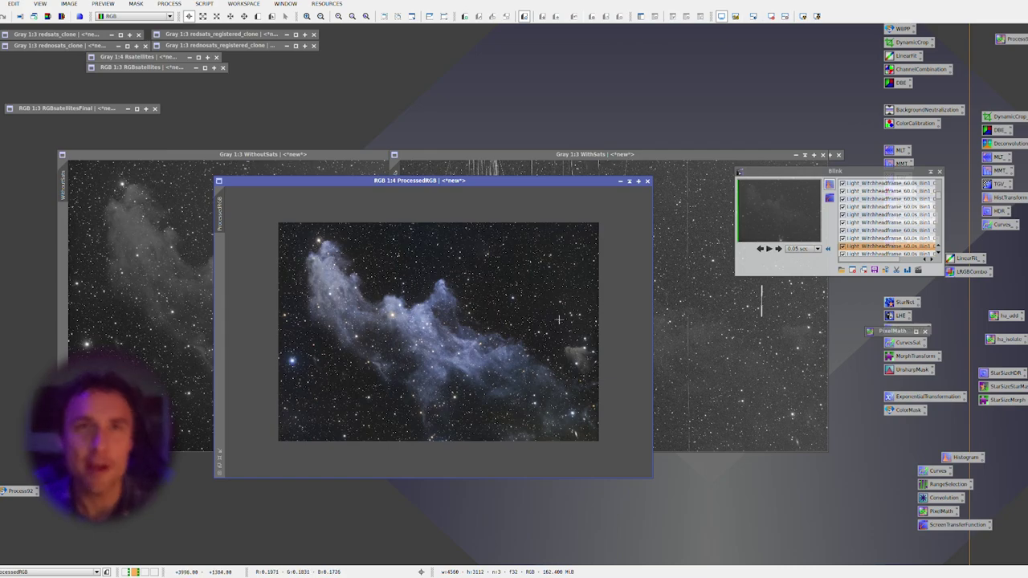
left_click_drag(221, 210, 64, 190)
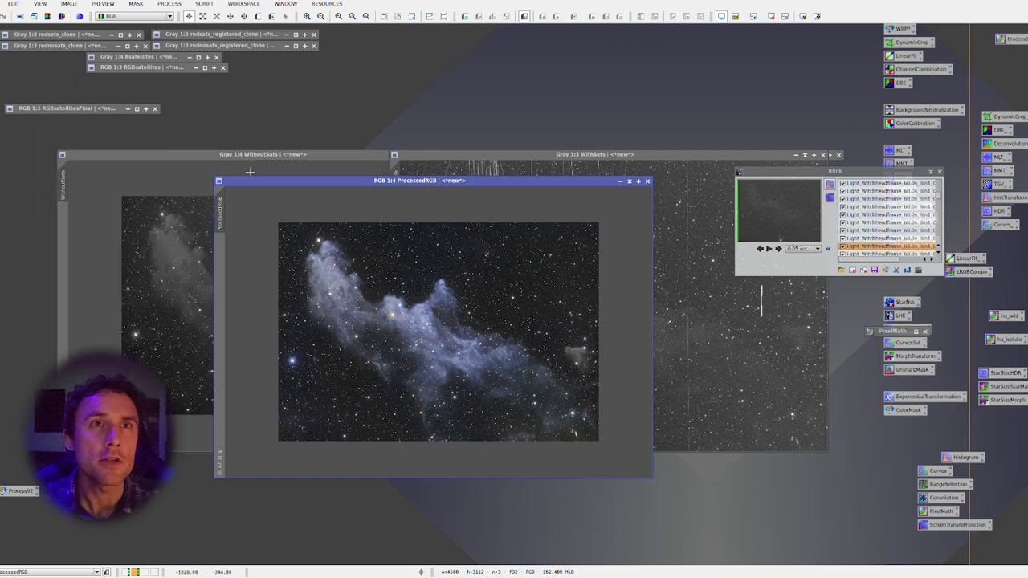
left_click_drag(288, 181, 131, 164)
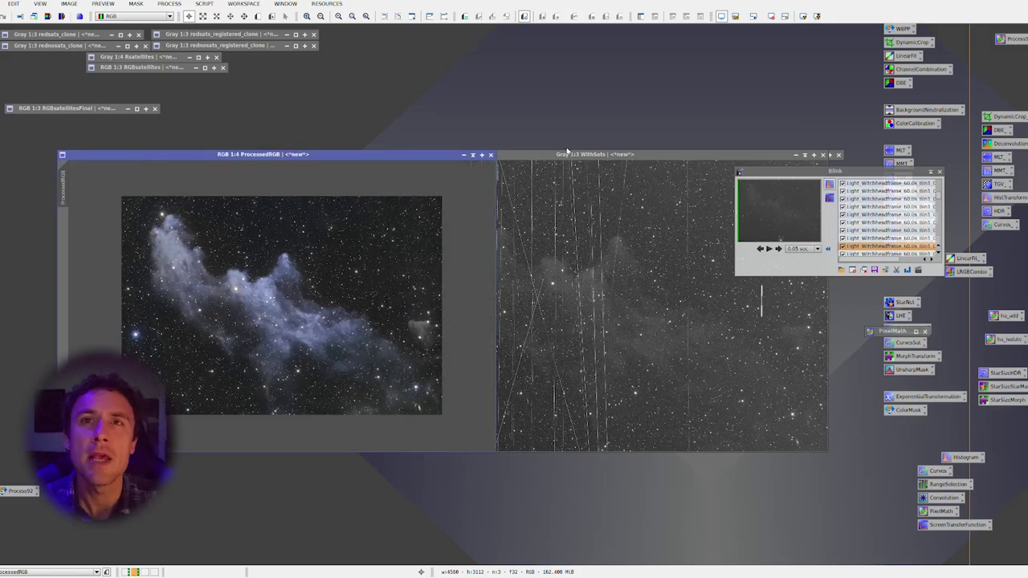
left_click_drag(562, 154, 395, 169)
left_click(65, 185)
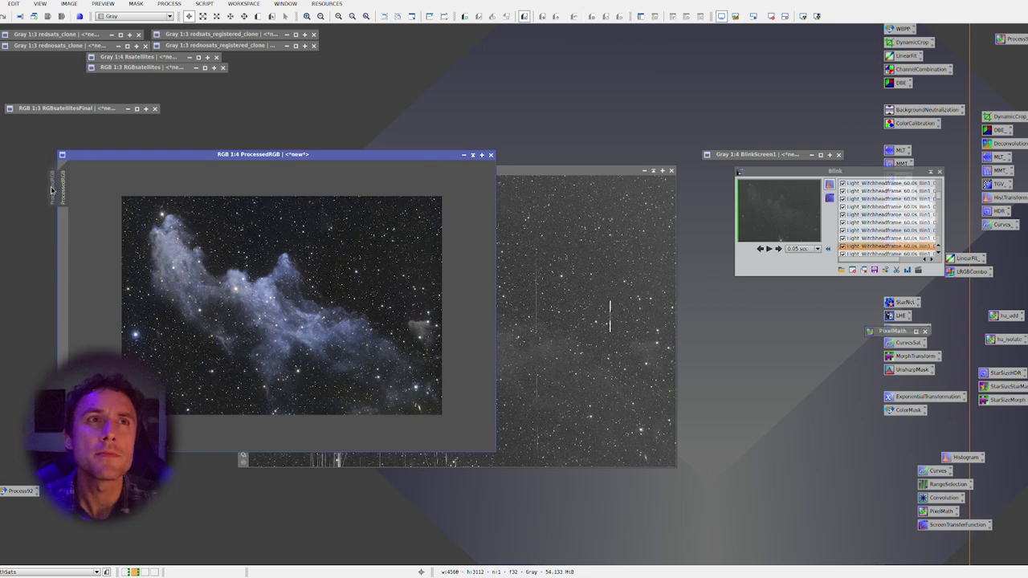
left_click_drag(534, 171, 803, 244)
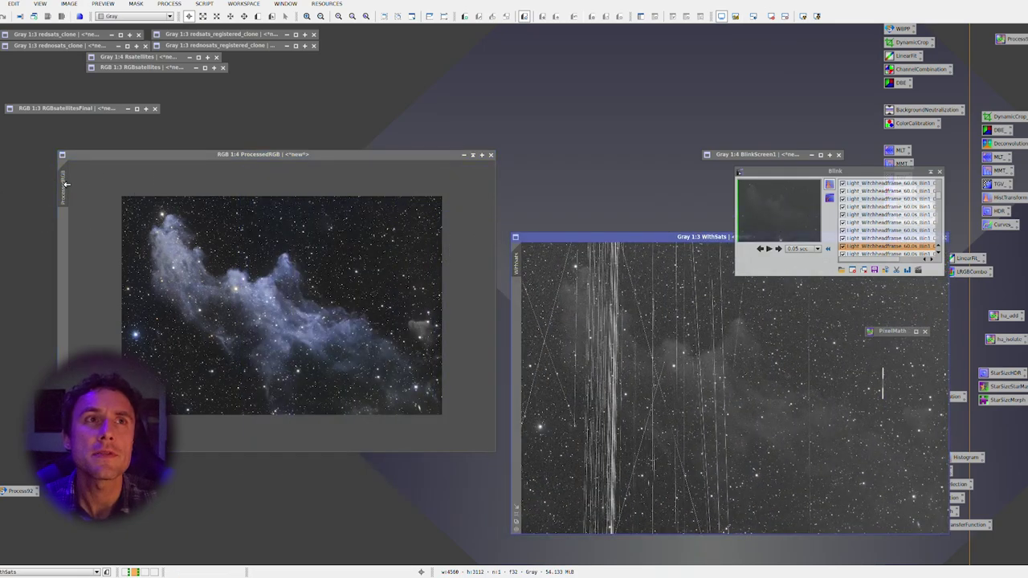
Overlay WithSats on the colour image to compare, then separate the windows and iconize ProcessedRGB
left_click(507, 261)
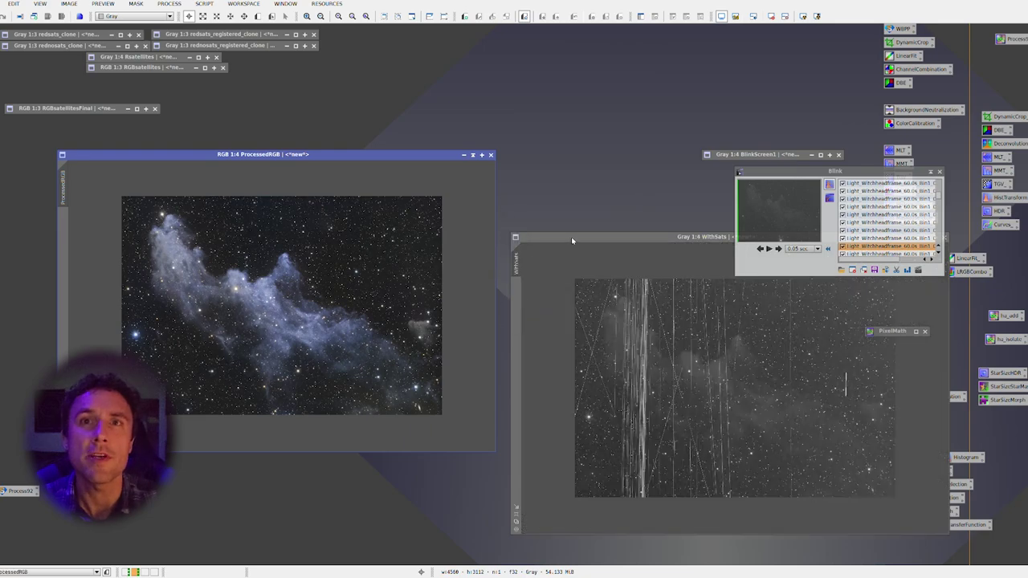
left_click_drag(572, 235, 120, 158)
left_click(120, 155)
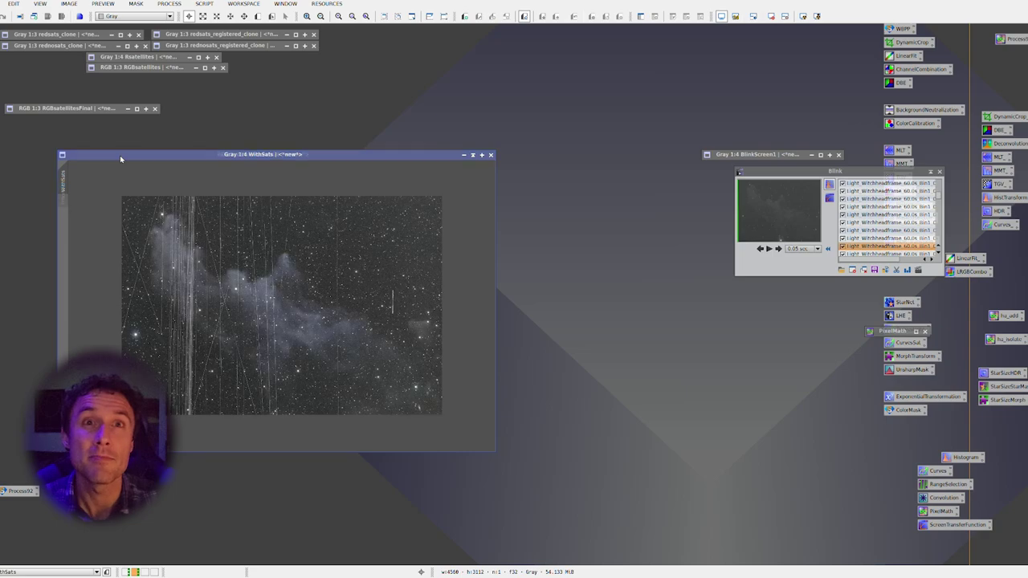
left_click_drag(120, 155, 563, 163)
left_click_drag(380, 161, 575, 294)
left_click(657, 289)
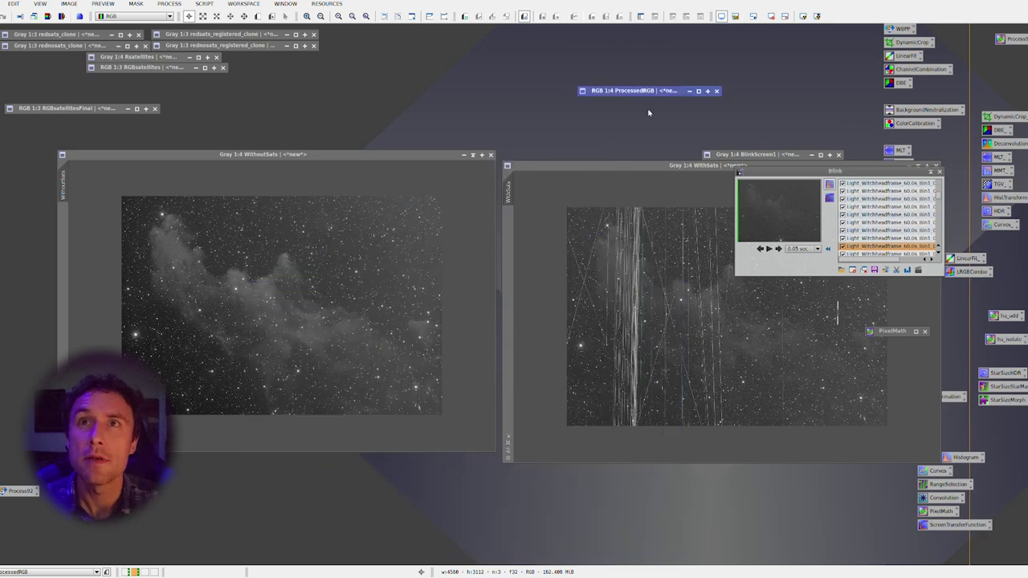
Enter the PixelMath expression WithSats - WithoutSats in the Expression Editor
double_click(935, 511)
left_click_drag(900, 204, 782, 349)
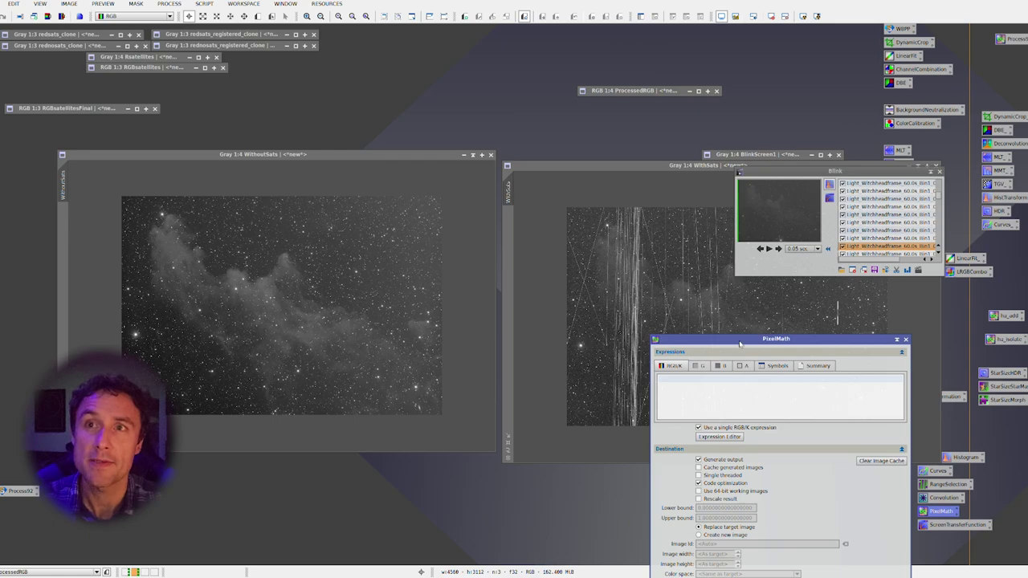
left_click_drag(740, 343, 701, 250)
left_click(674, 345)
left_click_drag(698, 213, 706, 182)
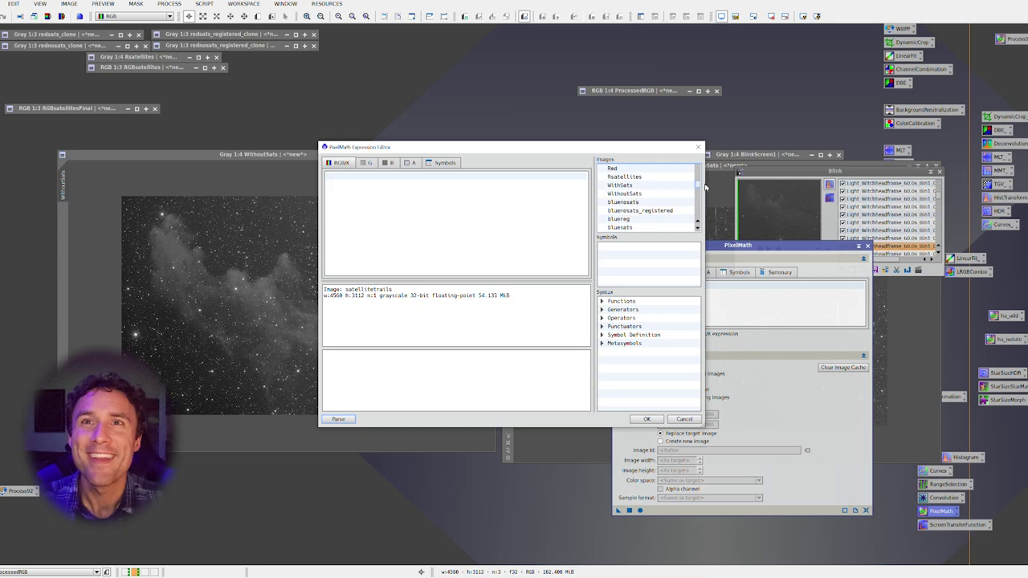
double_click(621, 186)
left_click(527, 204)
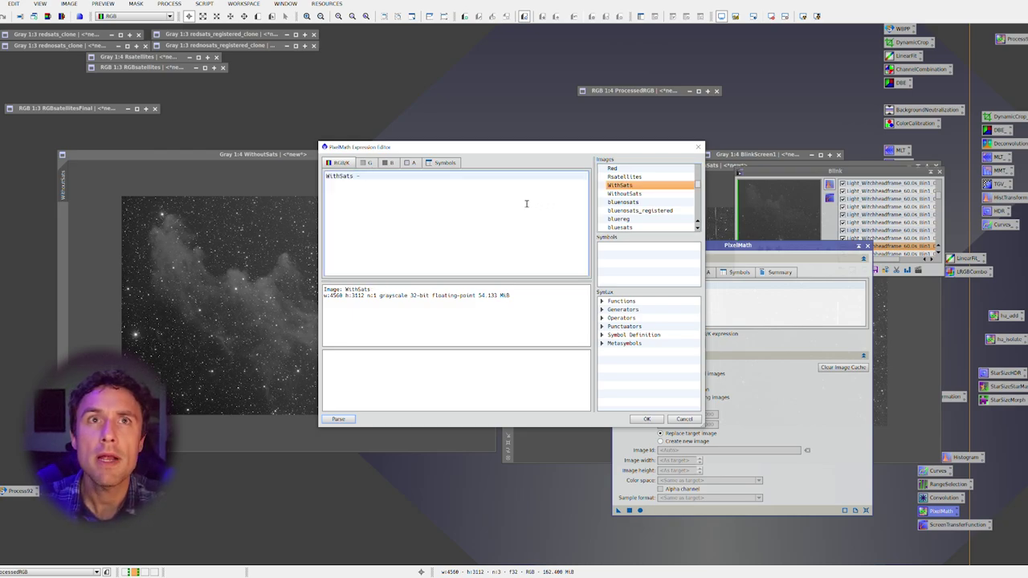
type("-")
double_click(624, 194)
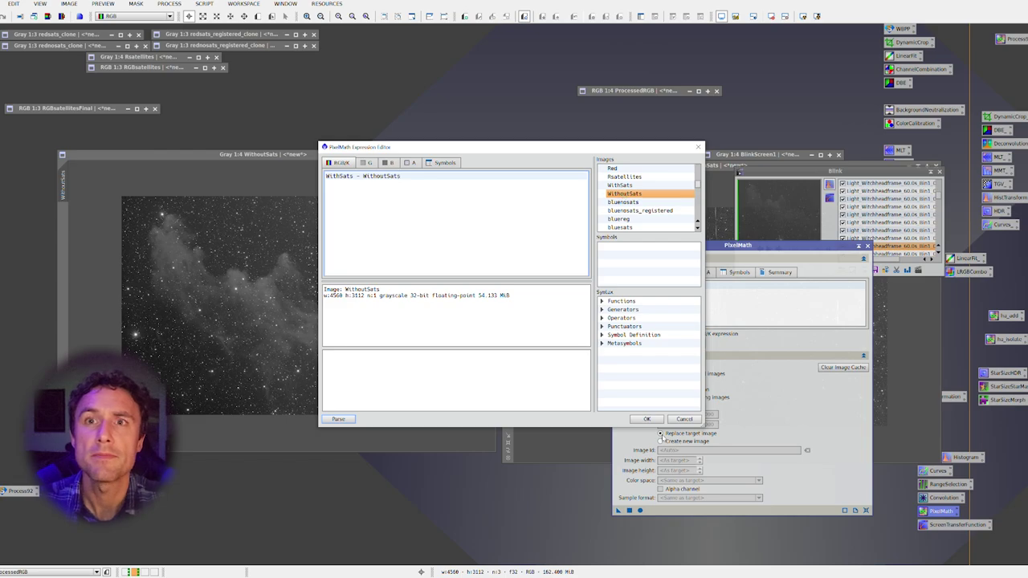
left_click(646, 418)
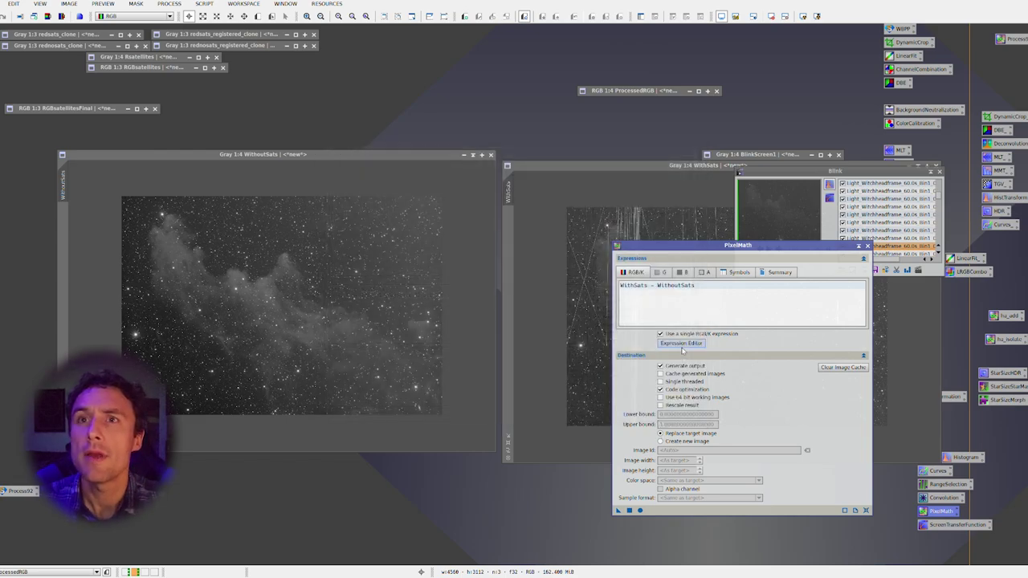
Output to a new Grayscale image and execute the subtraction
left_click(669, 441)
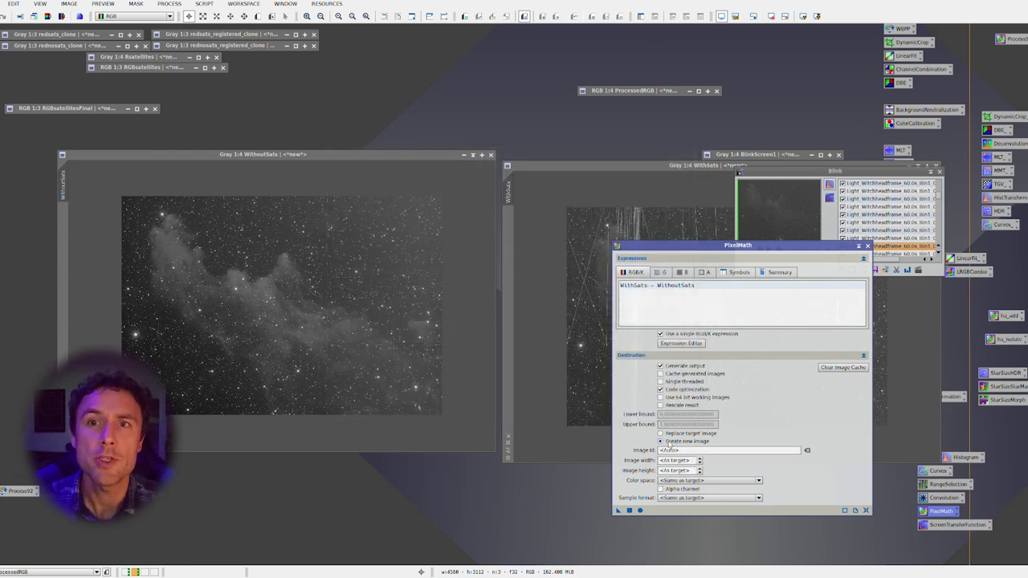
left_click(677, 479)
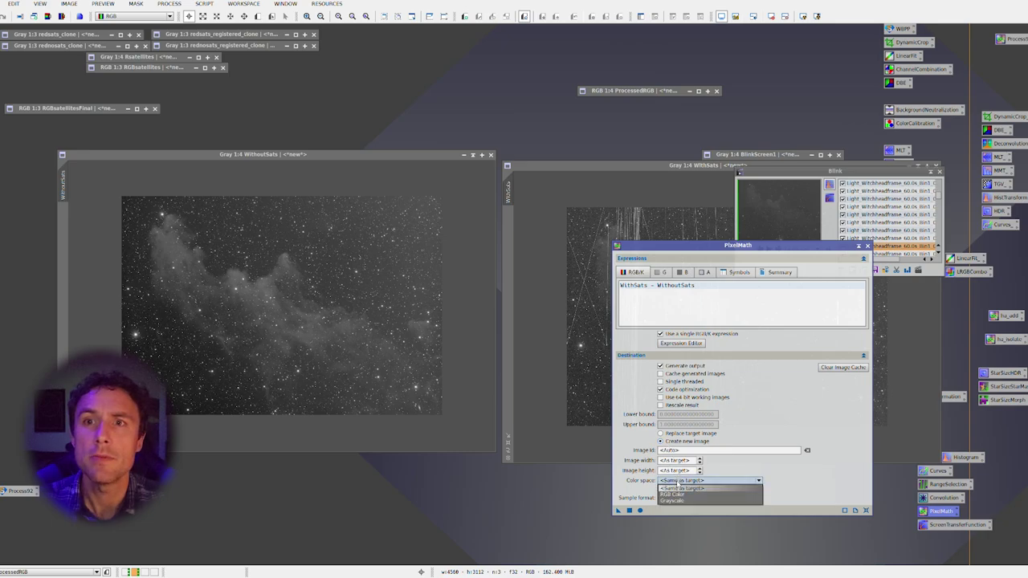
left_click(680, 502)
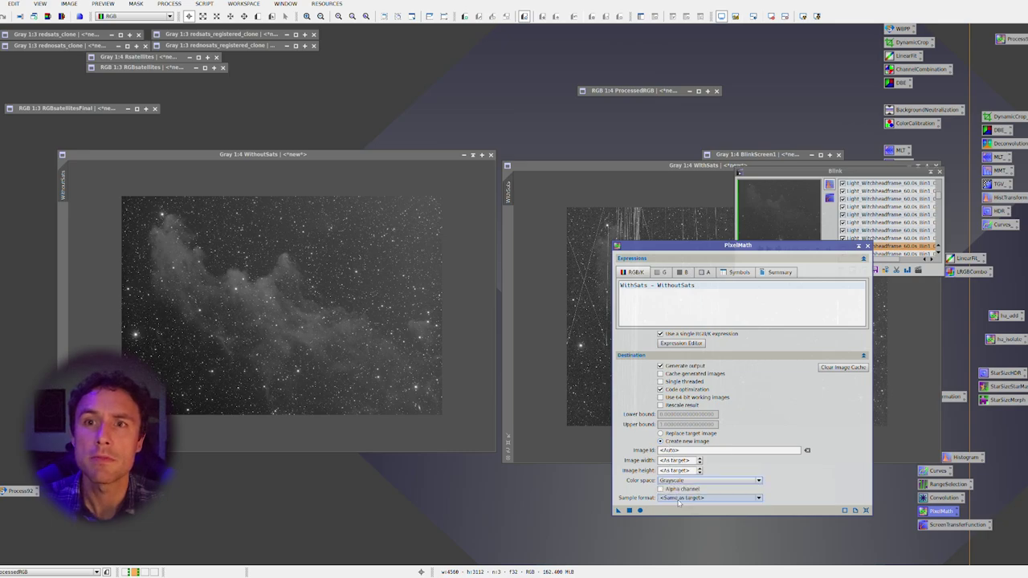
left_click(630, 511)
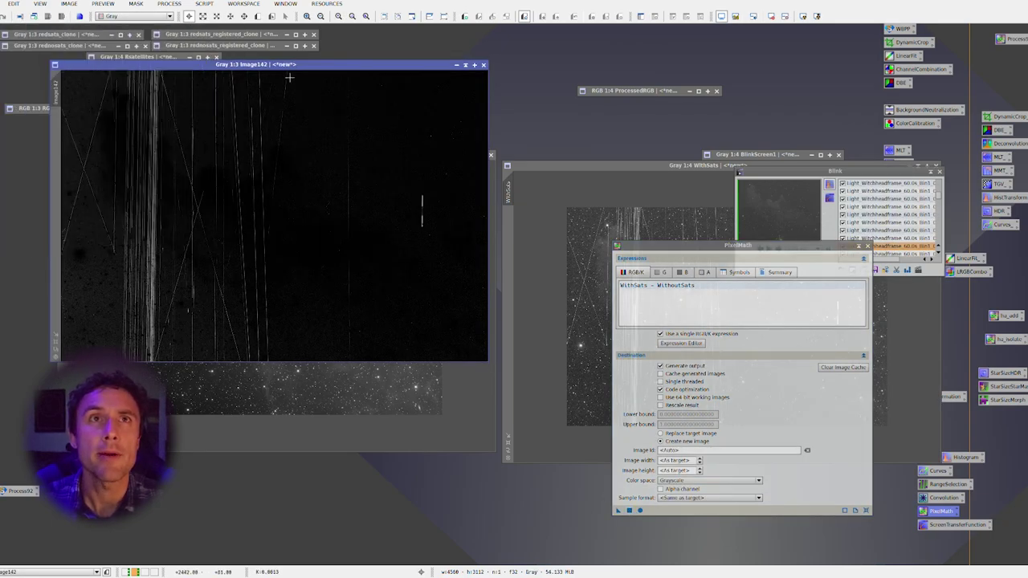
Rename the new Image142 to SatelliteTrails
left_click_drag(296, 65, 473, 209)
left_click_drag(844, 248, 915, 277)
right_click(215, 214)
left_click(236, 254)
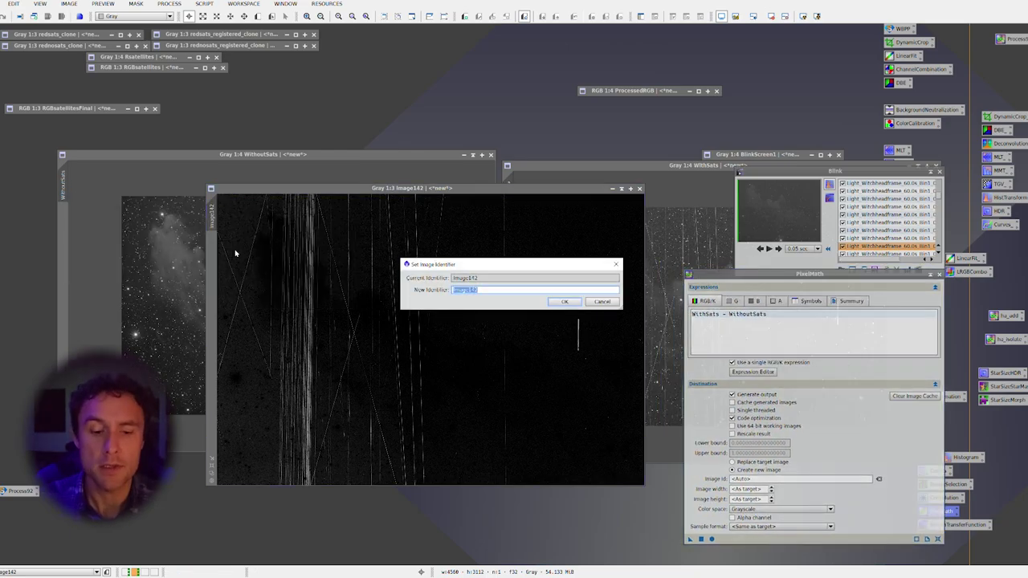
type("SatelliteTrails")
key("Return")
Zoom around the SatelliteTrails image and place it beside WithoutSats
scroll(356, 273, "up", 2)
left_click_drag(356, 273, 458, 337)
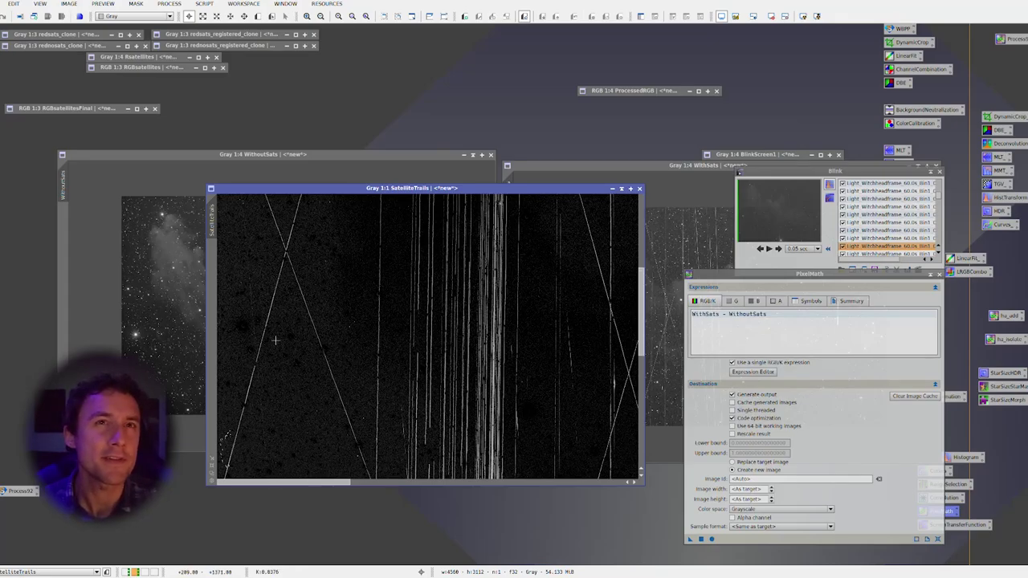
scroll(415, 401, "down", 3)
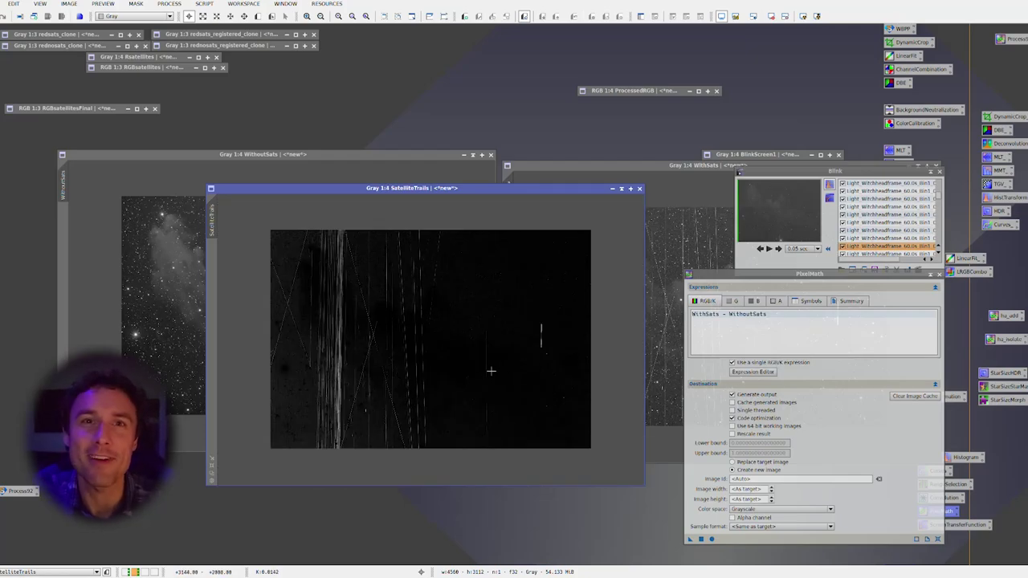
scroll(489, 370, "up", 3)
scroll(611, 362, "right", 5)
scroll(536, 395, "down", 4)
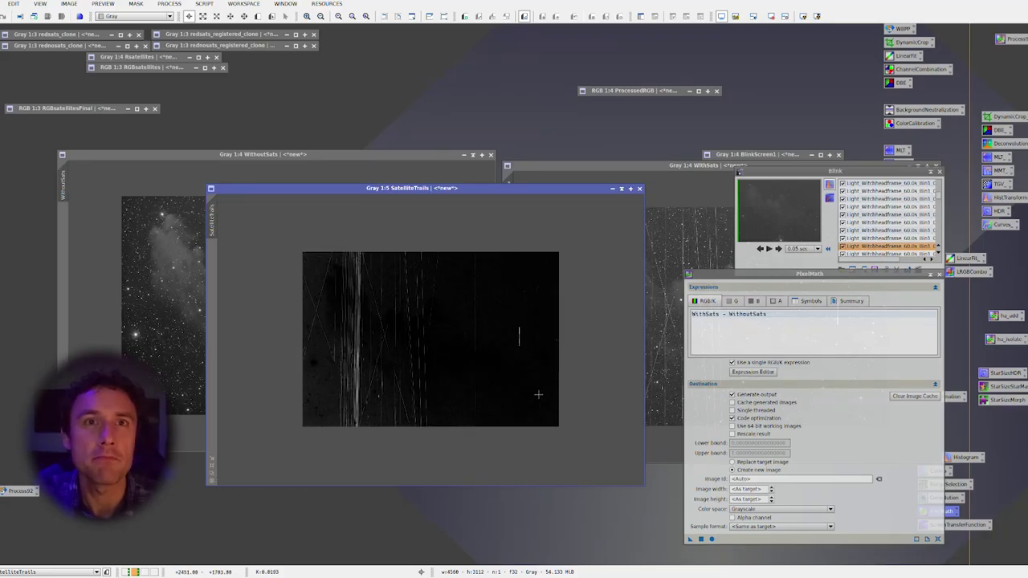
scroll(538, 394, "up", 2)
scroll(539, 395, "down", 1)
scroll(538, 395, "up", 1)
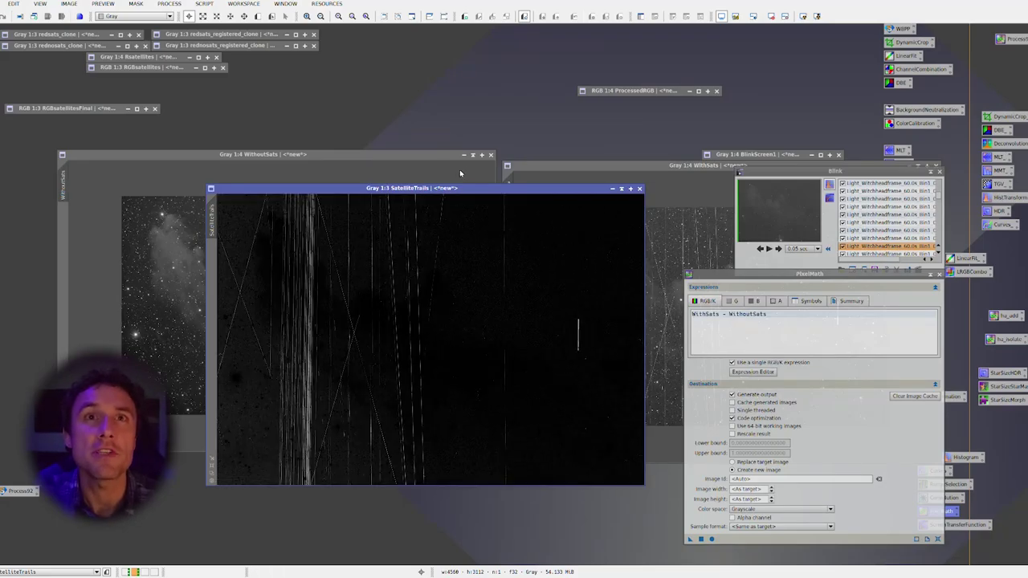
left_click_drag(471, 190, 681, 156)
Restore ProcessedRGB and set the PixelMath expression to SatelliteTrails + ProcessedRGB
double_click(660, 91)
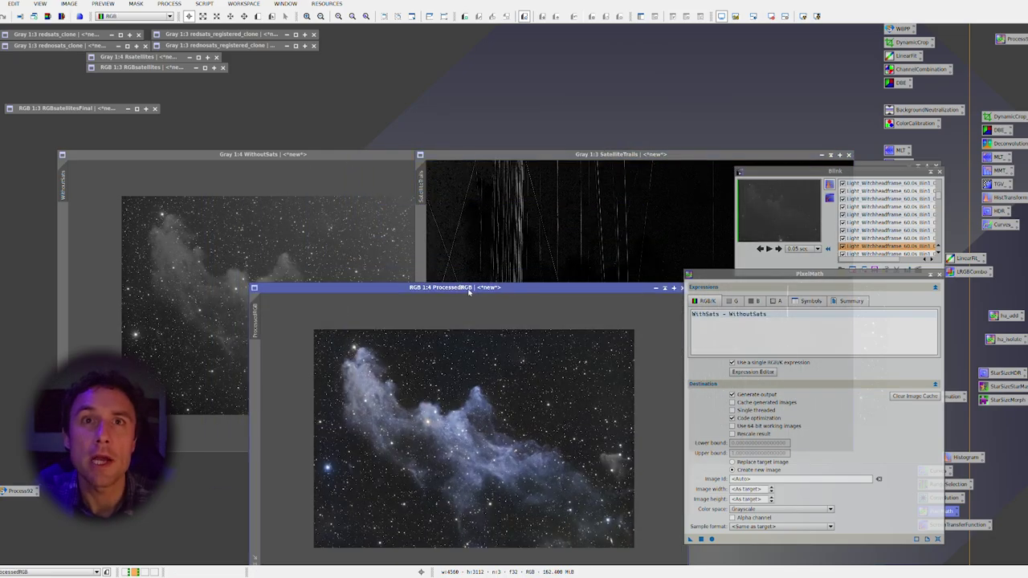
left_click_drag(469, 291, 244, 159)
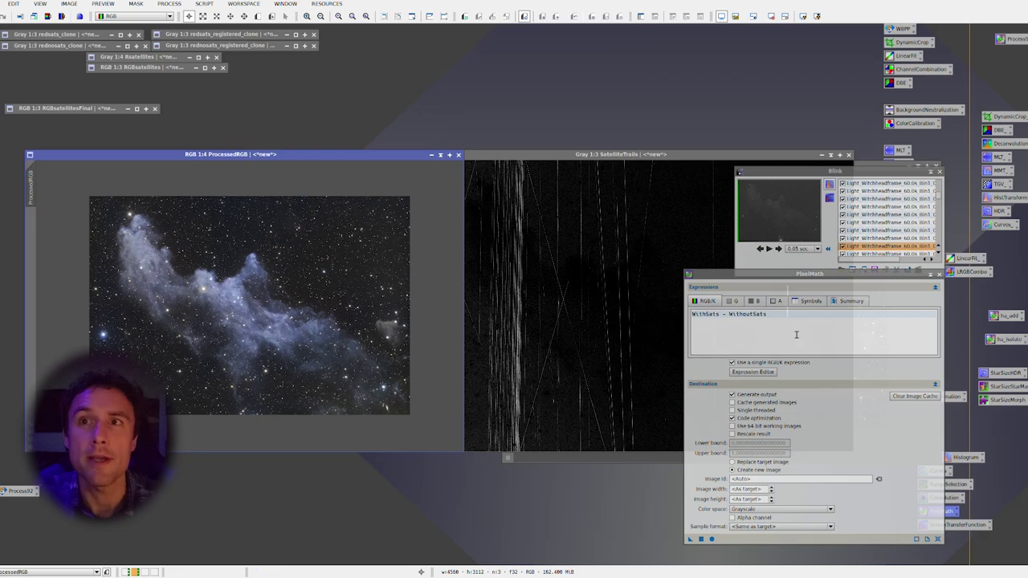
left_click(754, 372)
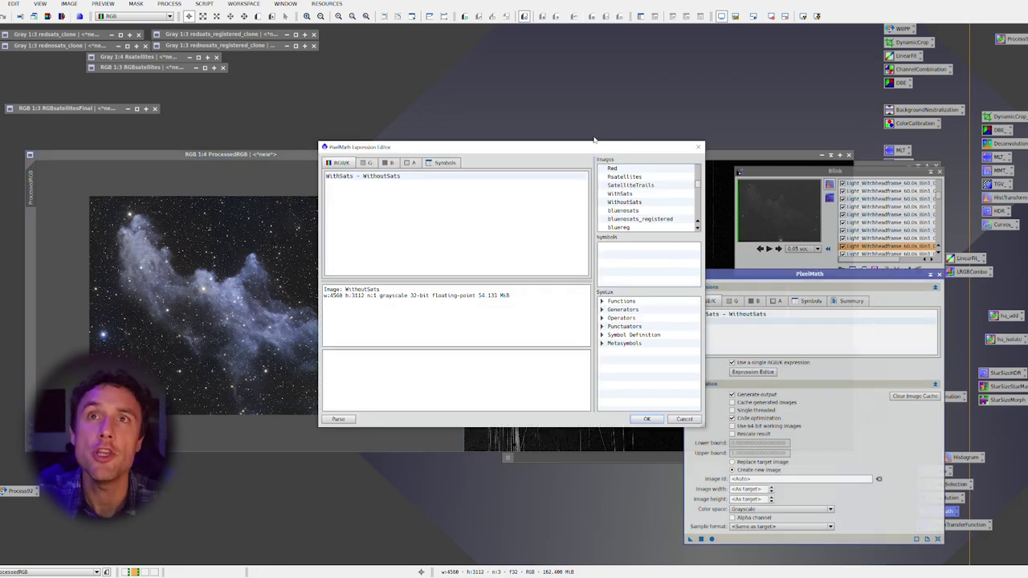
left_click_drag(594, 140, 682, 184)
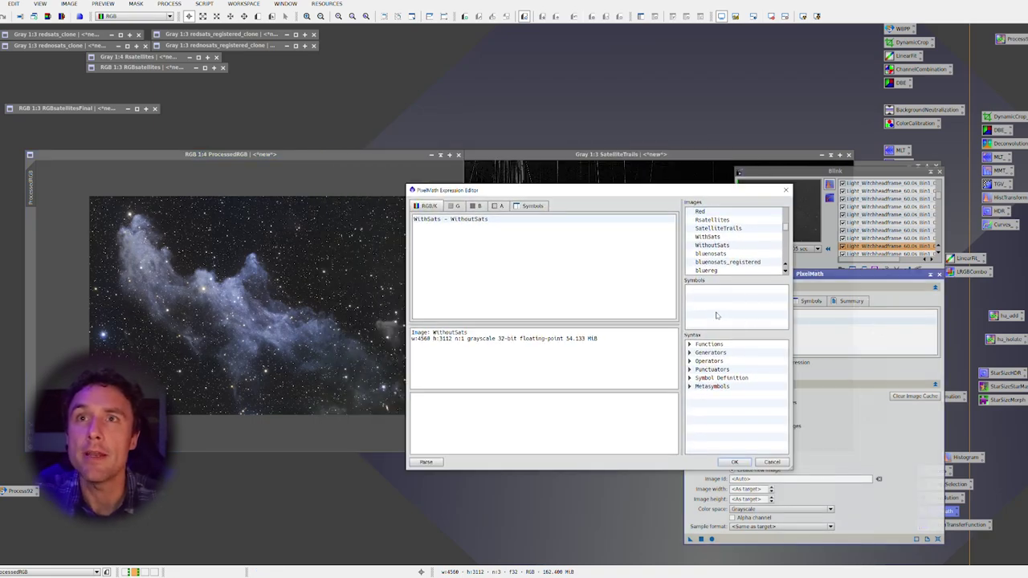
left_click(500, 223)
key("ctrl+a")
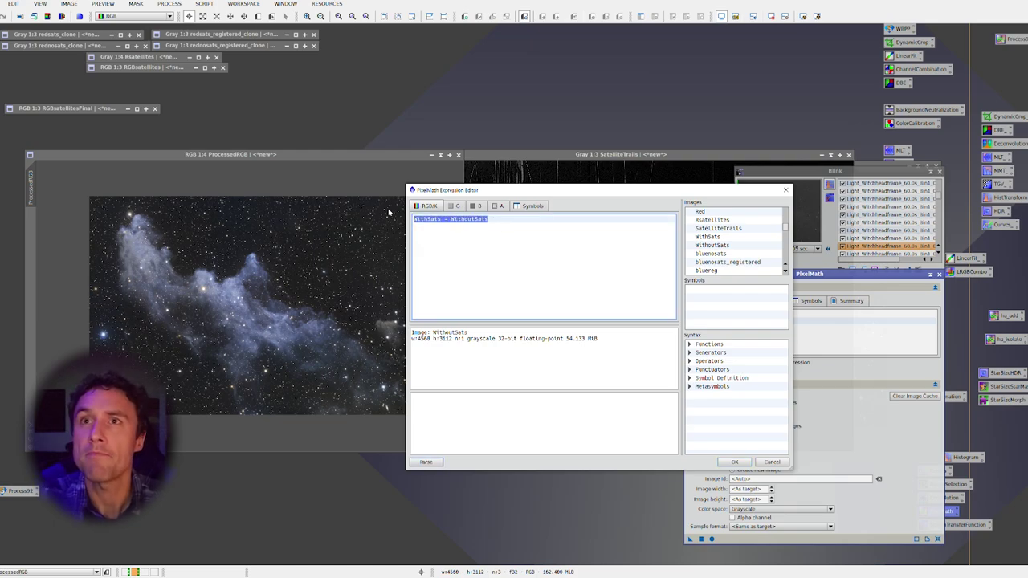
double_click(714, 229)
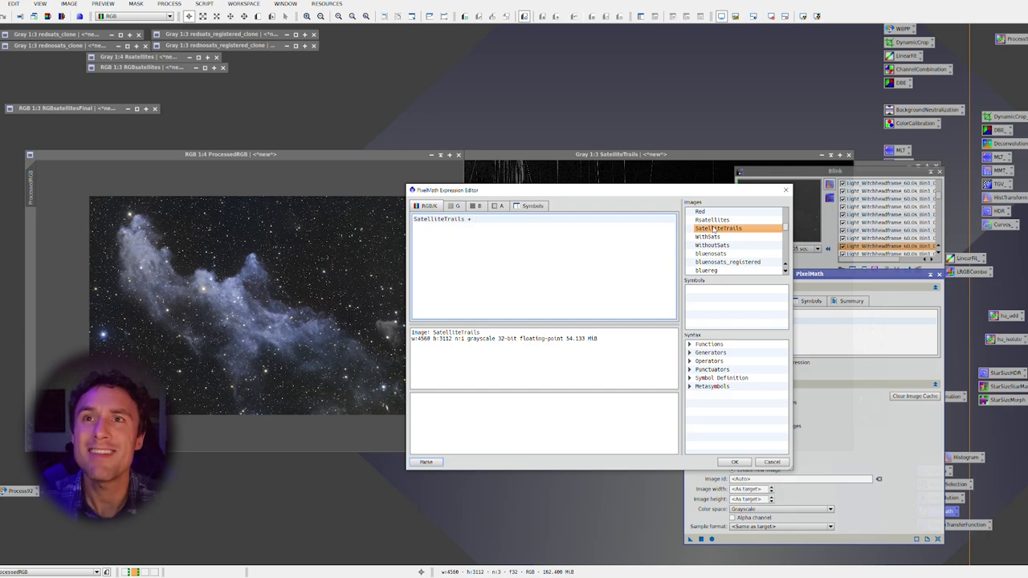
mouse_move(786, 229)
left_mouse_down()
mouse_move(790, 244)
mouse_move(791, 225)
left_mouse_up()
left_click(751, 220)
double_click(751, 220)
left_click(734, 462)
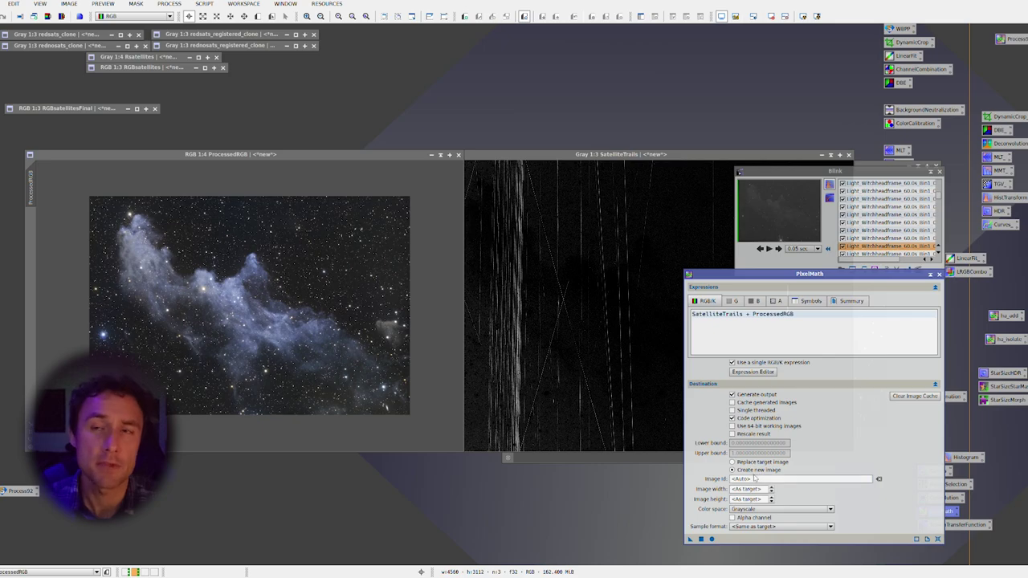
Set the output colour space to RGB Color and execute
left_click(767, 509)
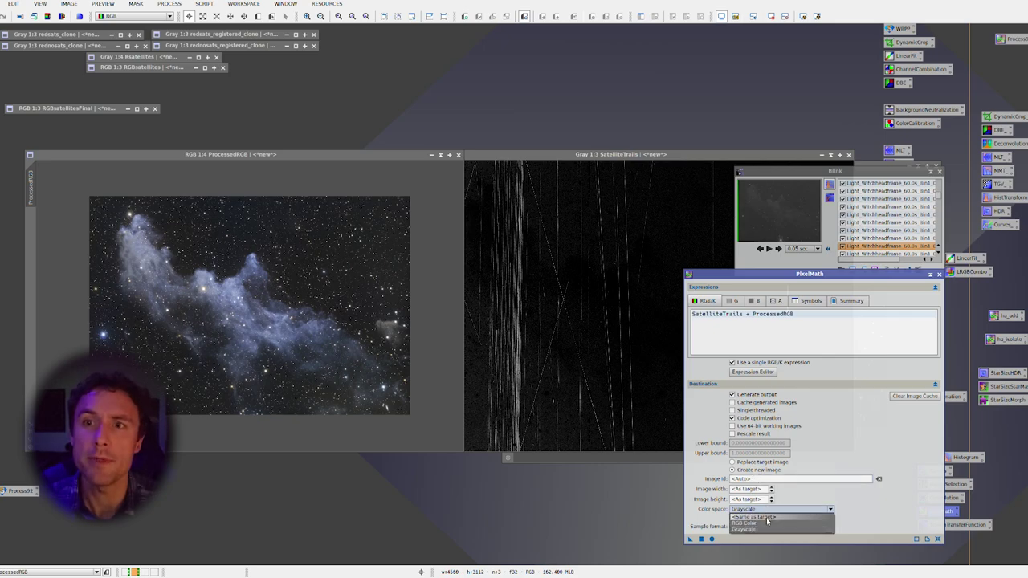
left_click(768, 522)
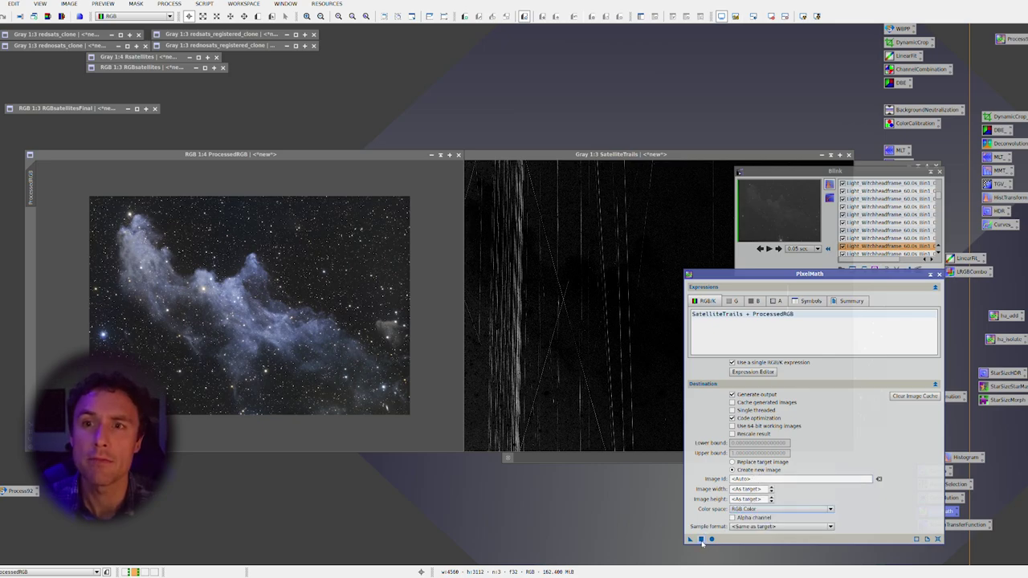
left_click(701, 539)
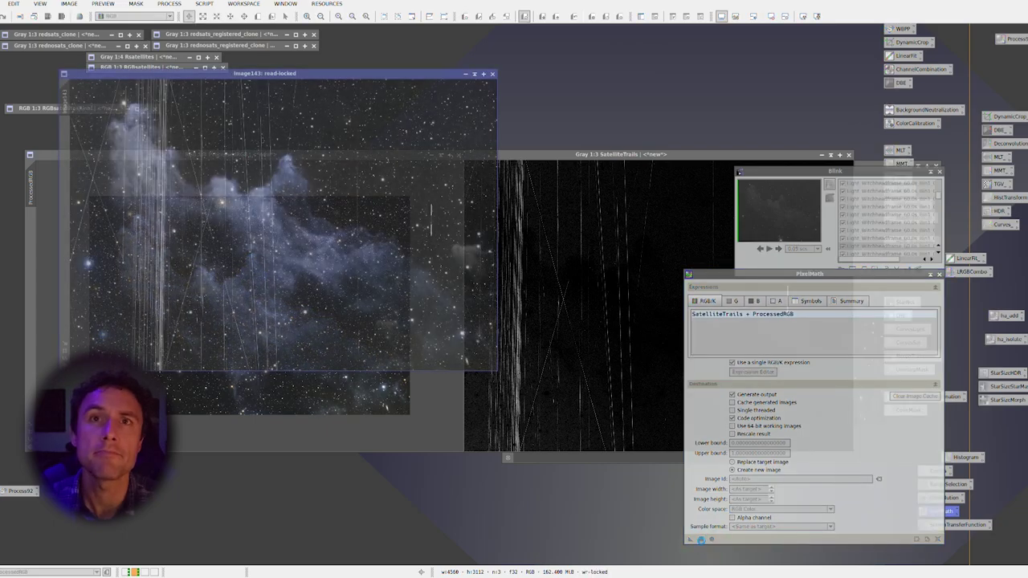
Move Image143 into view and zoom to inspect the trails over the nebula
left_click_drag(381, 74, 550, 189)
scroll(424, 340, "up", 2)
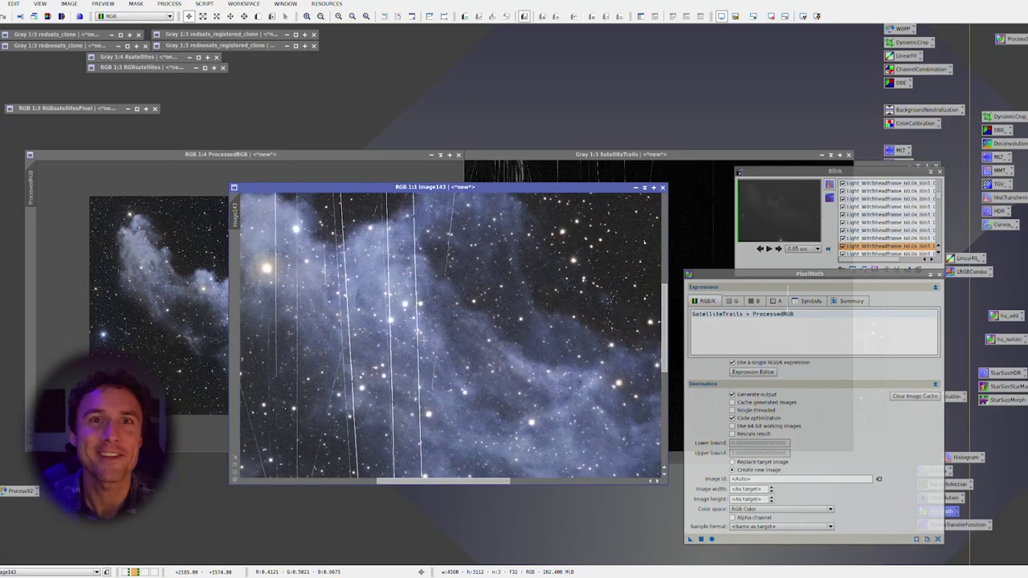
left_click_drag(472, 339, 523, 384)
scroll(522, 384, "down", 2)
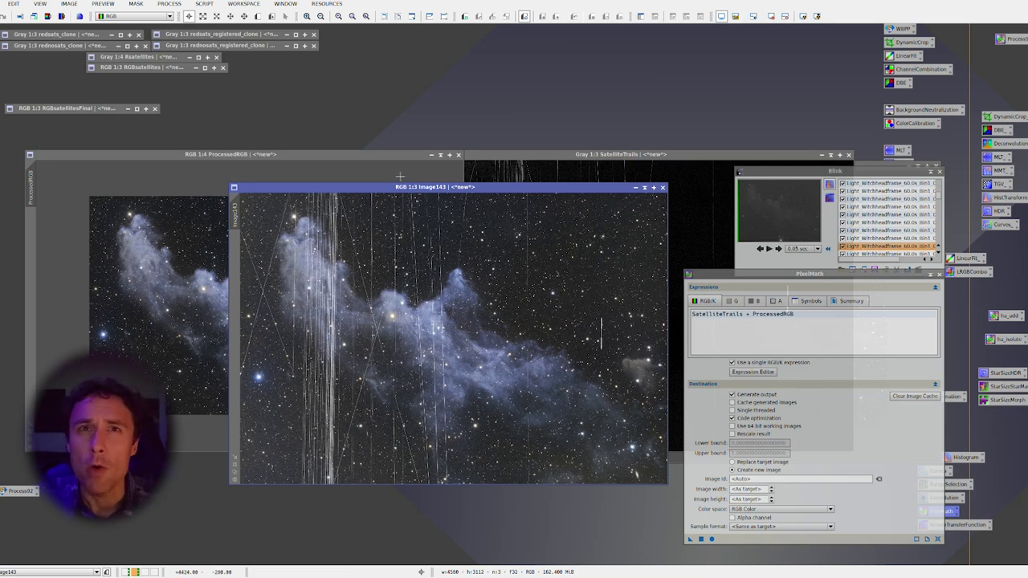
Iconize Image143 and SatelliteTrails and line their icons up near the top
left_click_drag(406, 189, 638, 161)
left_click(882, 159)
left_click(840, 155)
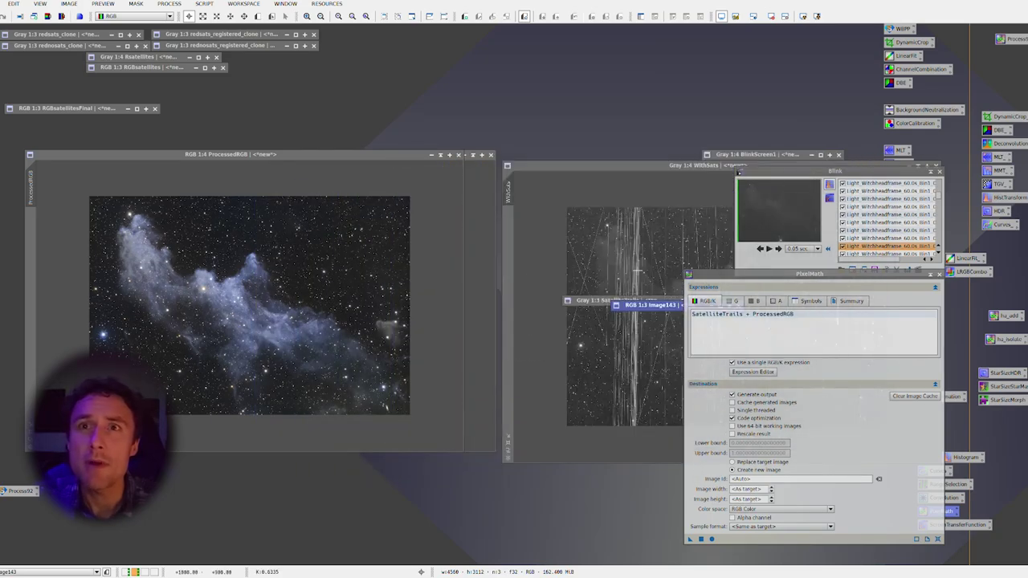
left_click_drag(647, 305, 650, 56)
left_click_drag(651, 301, 697, 68)
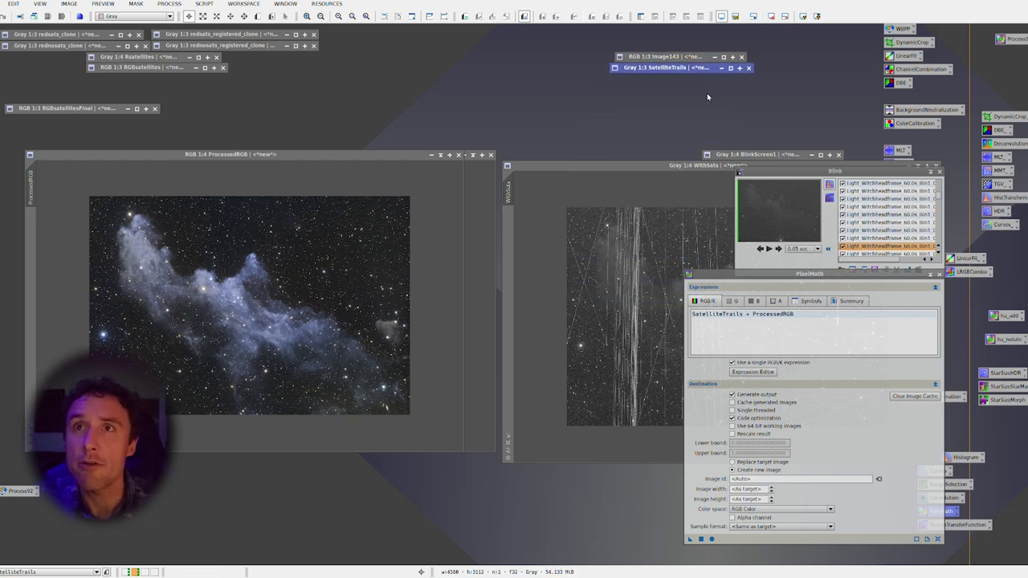
Iconize WithSats, ProcessedRGB and WithoutSats, then reopen ProcessedRGB
left_click(702, 166)
left_click(913, 160)
left_click(441, 155)
left_click(491, 134)
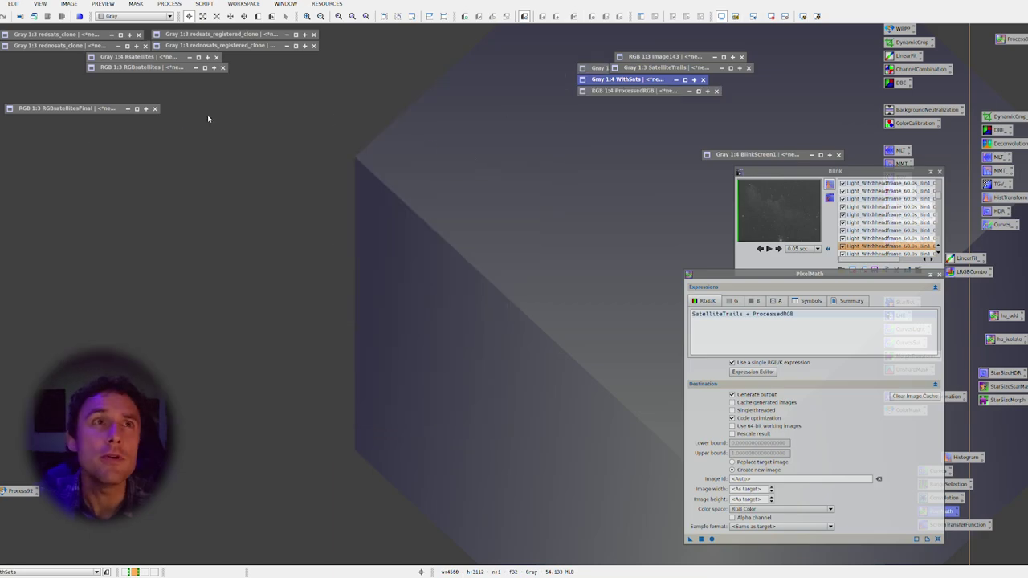
double_click(631, 91)
left_click_drag(664, 71, 645, 98)
Reopen WithSats and redsats_clone and arrange their windows side by side
double_click(645, 97)
left_click_drag(612, 167, 509, 158)
double_click(22, 36)
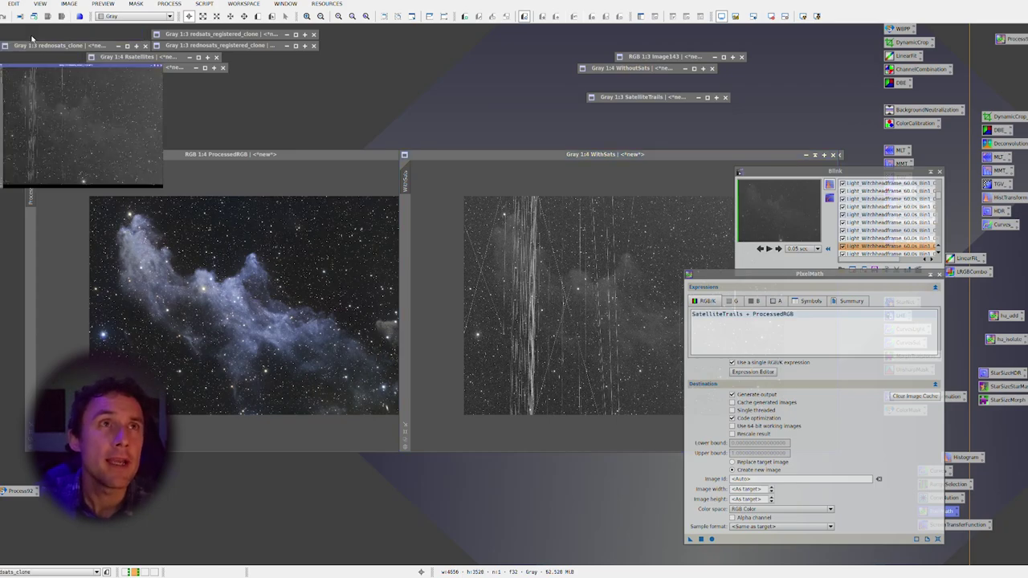
left_click_drag(199, 128, 227, 144)
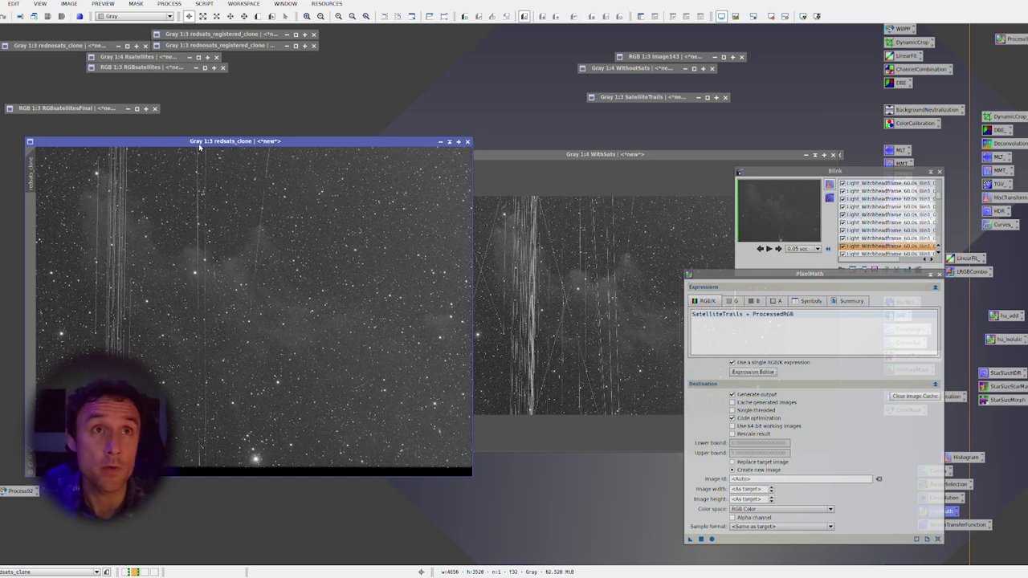
left_click_drag(200, 147, 200, 159)
left_click_drag(566, 158, 583, 177)
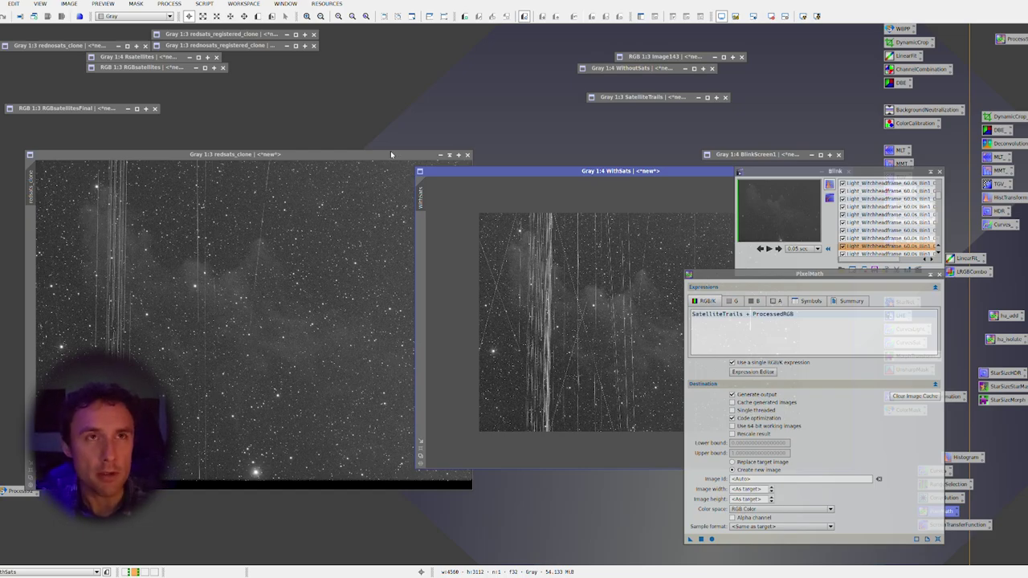
Iconize redsats_clone and open the colour RGBsatellites image, nudging it slightly right
left_click(440, 154)
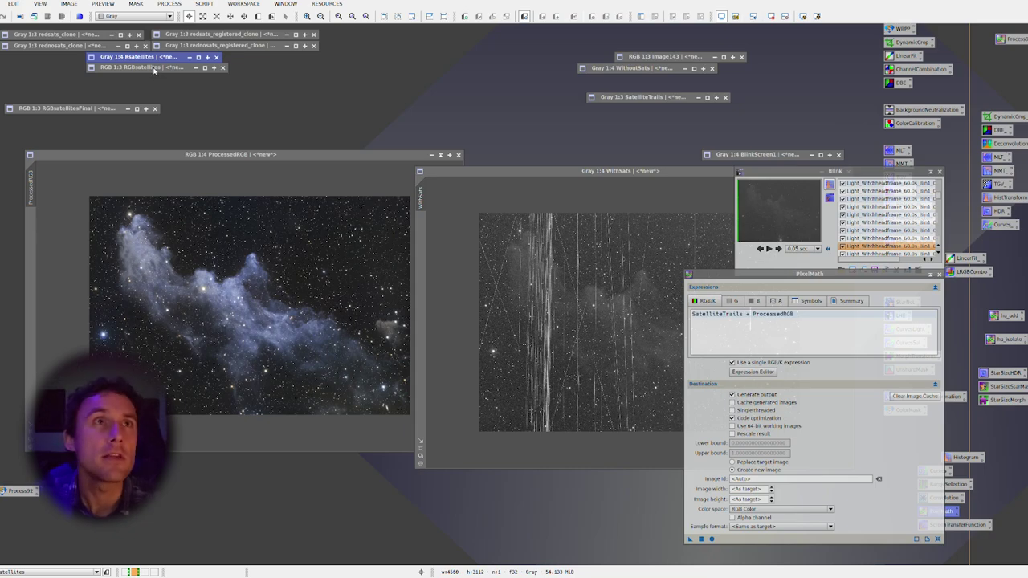
double_click(153, 67)
left_click_drag(233, 178, 272, 176)
Iconize WithSats and open the grayscale SatelliteTrails image beside RGBsatellites
left_click_drag(562, 171, 443, 184)
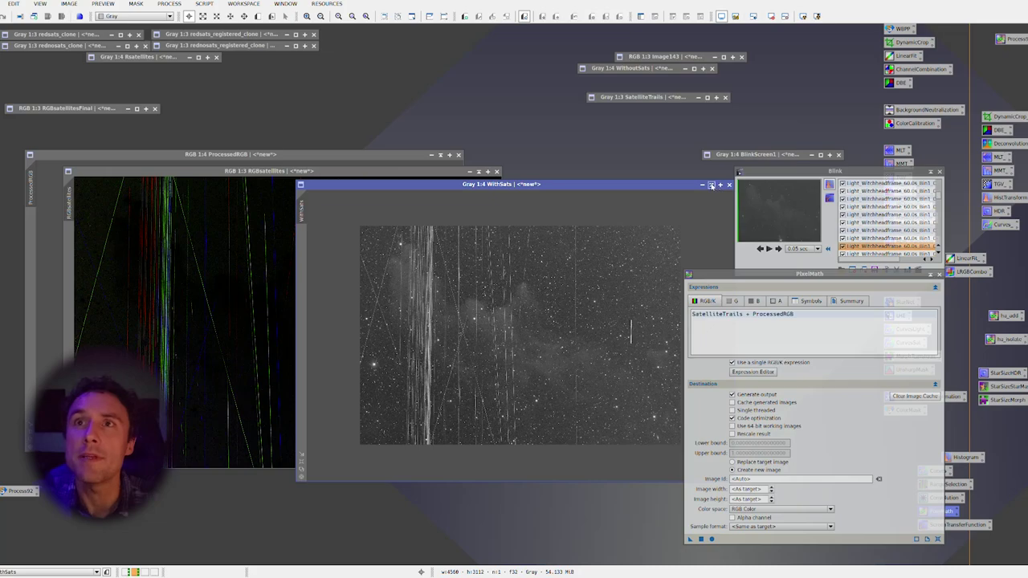
left_click(711, 185)
double_click(642, 97)
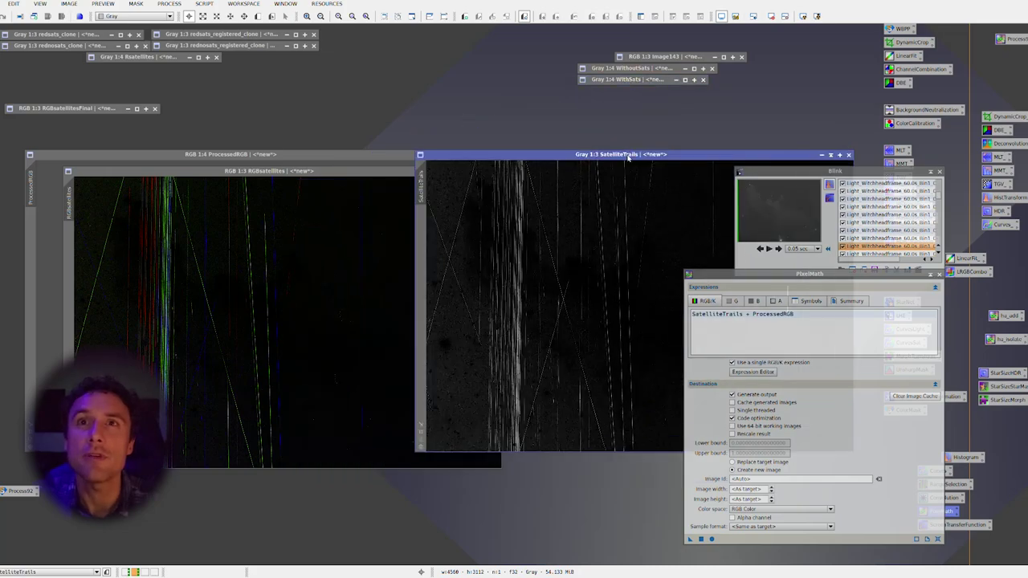
left_click_drag(629, 159, 631, 175)
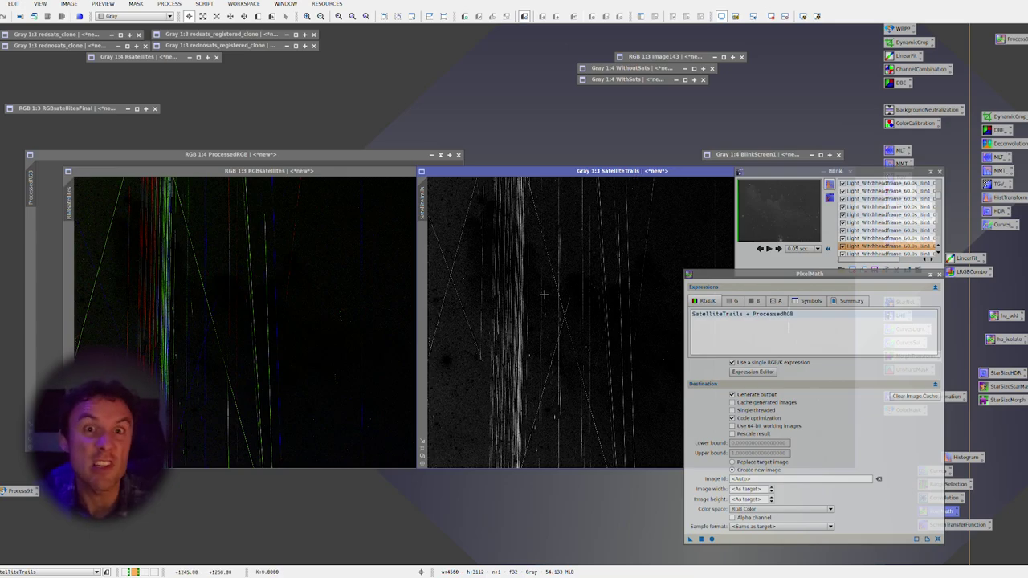
Open RGBsatellitesFinal on top, maximized and widened to show the whole image
left_click_drag(591, 171, 653, 181)
double_click(77, 110)
left_click_drag(129, 142, 346, 192)
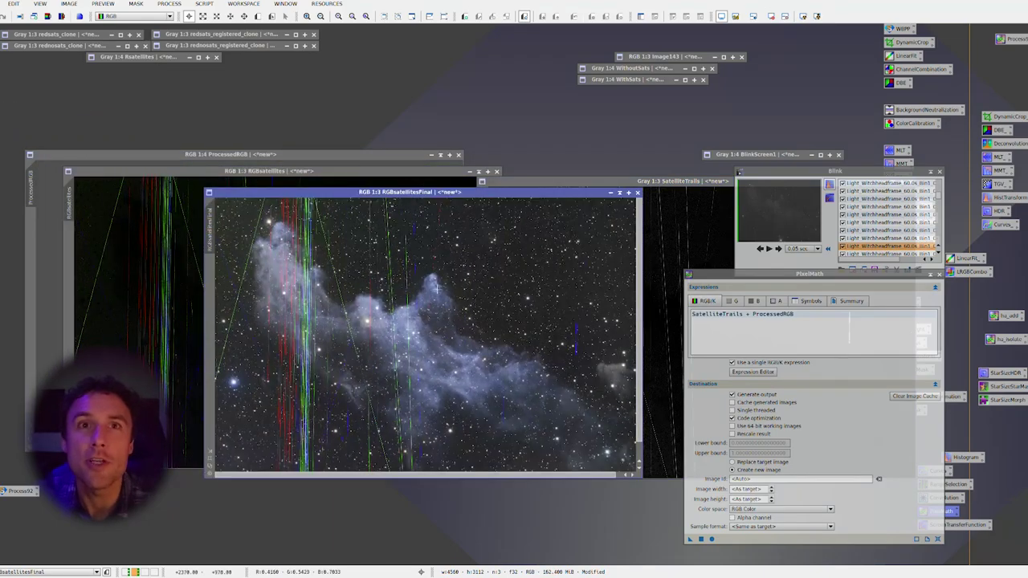
left_click(629, 192)
left_click_drag(643, 172, 767, 173)
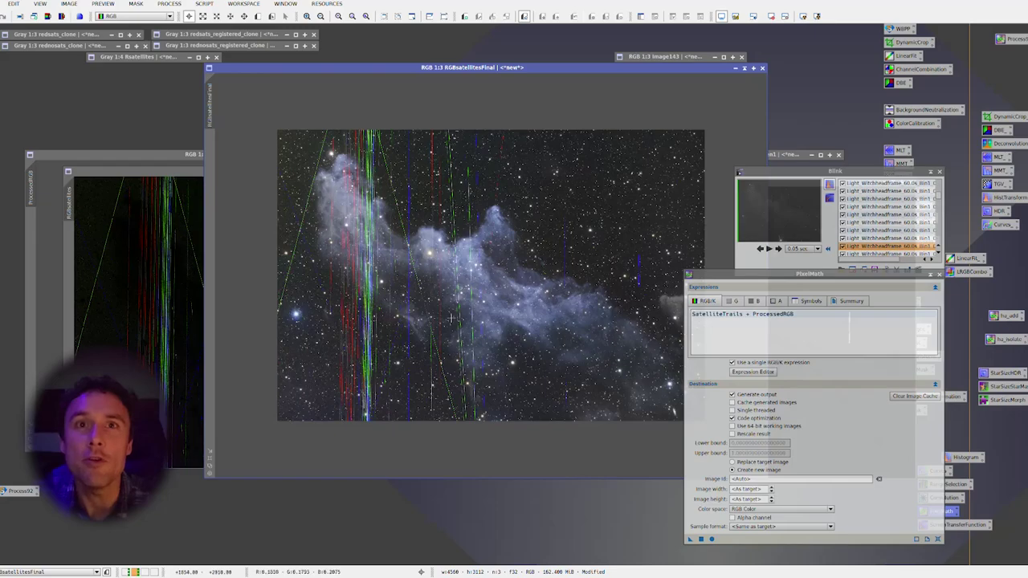
Zoom into the final image, then shift its window left to uncover SatelliteTrails
scroll(450, 319, "up", 1)
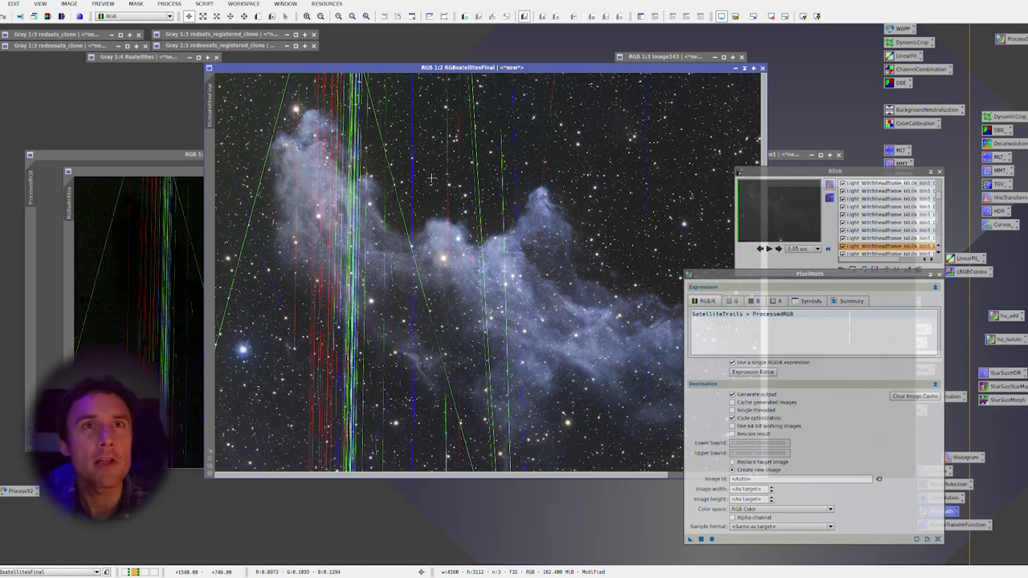
scroll(433, 180, "down", 3)
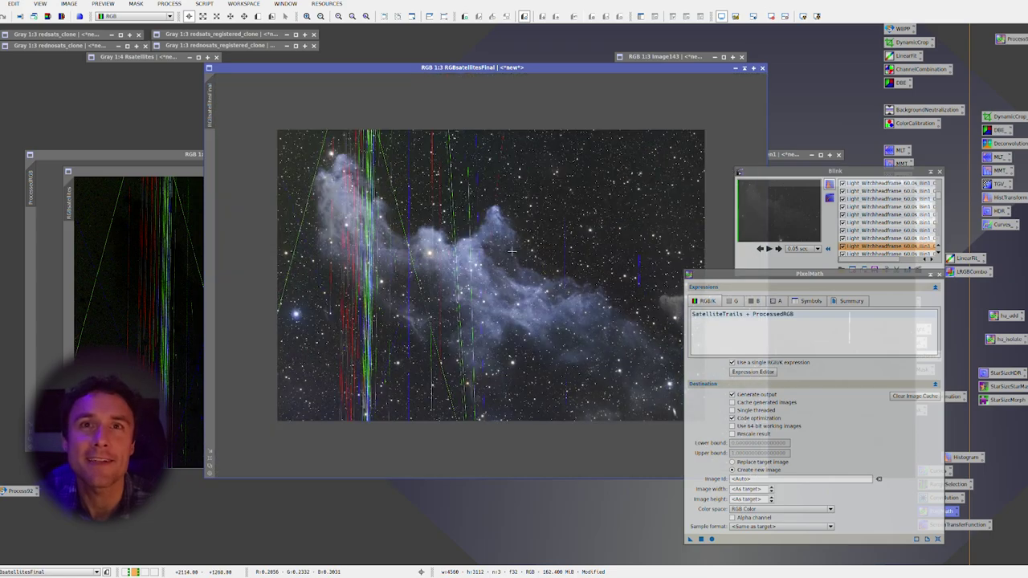
scroll(512, 252, "up", 2)
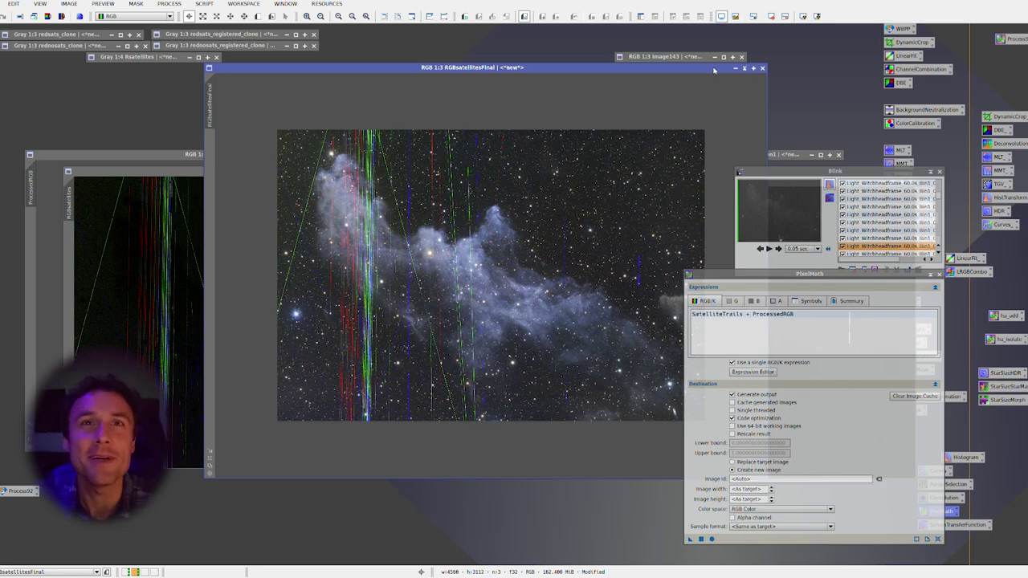
left_click_drag(713, 70, 621, 110)
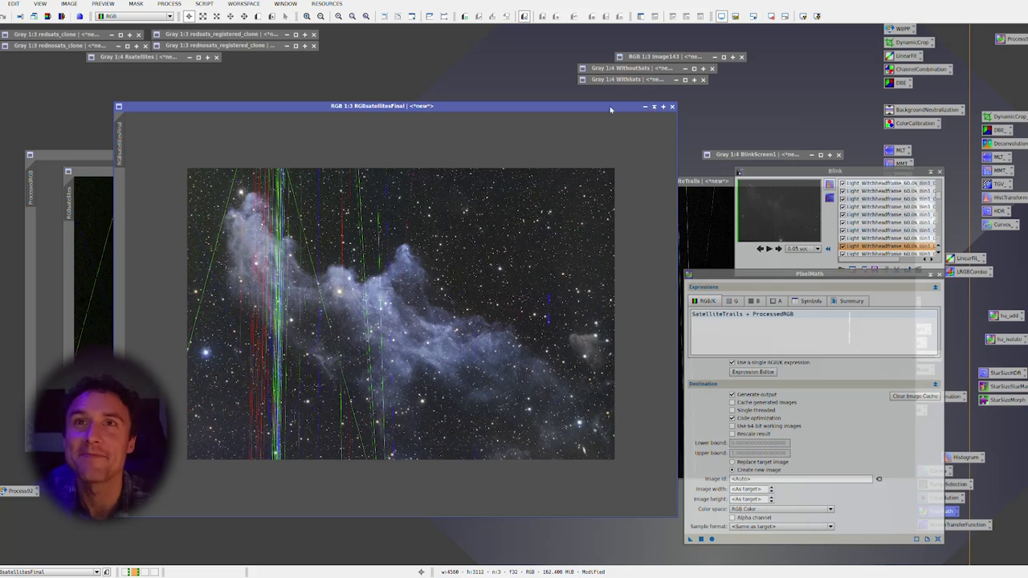
left_click_drag(610, 110, 496, 120)
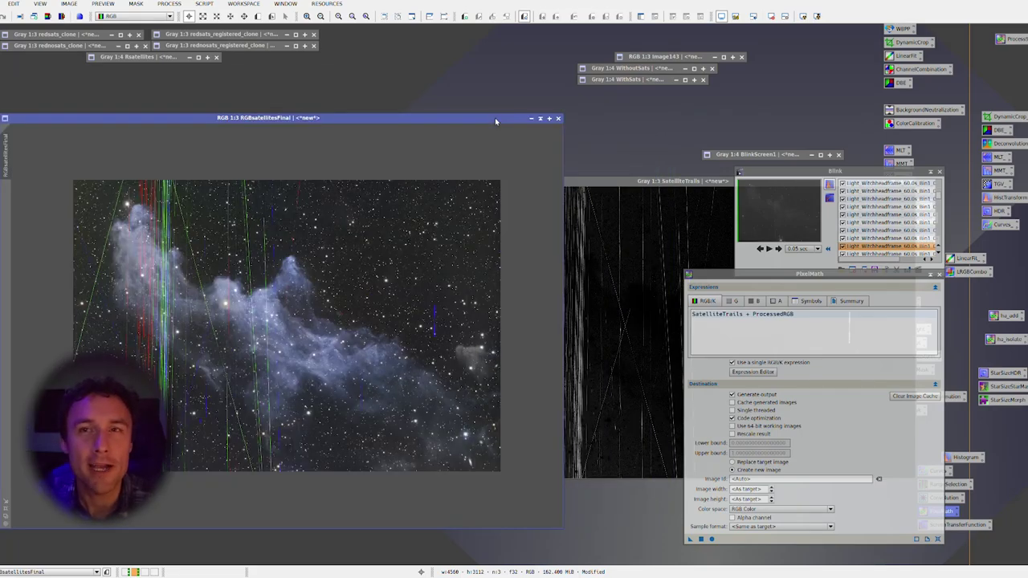
Shade PixelMath and open BlinkScreen1 enlarged at full resolution, panning over the star field
left_click(929, 274)
left_click_drag(721, 179, 226, 144)
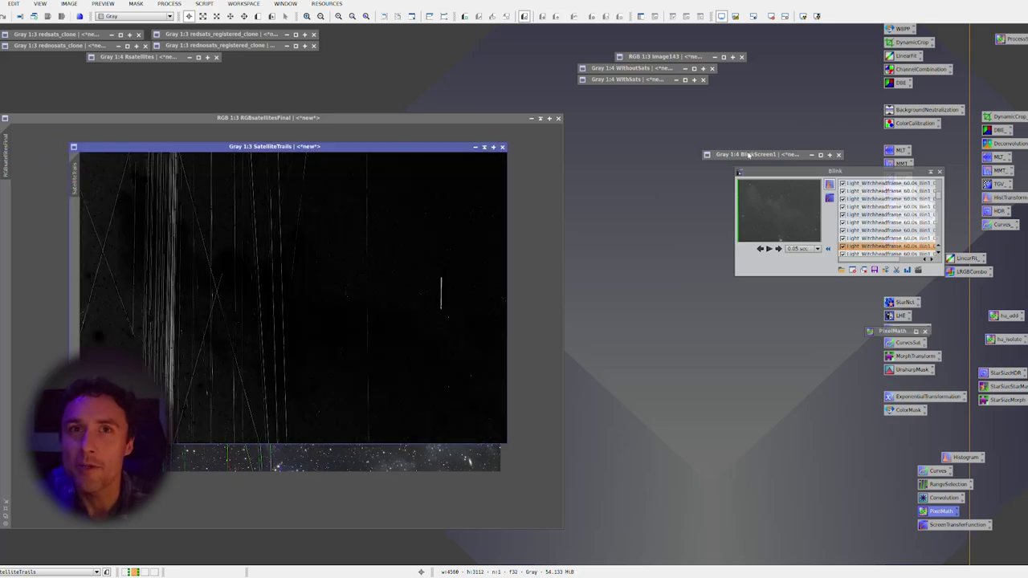
double_click(748, 155)
left_click(271, 172)
left_click(301, 219)
left_click(3, 69)
left_click(207, 303)
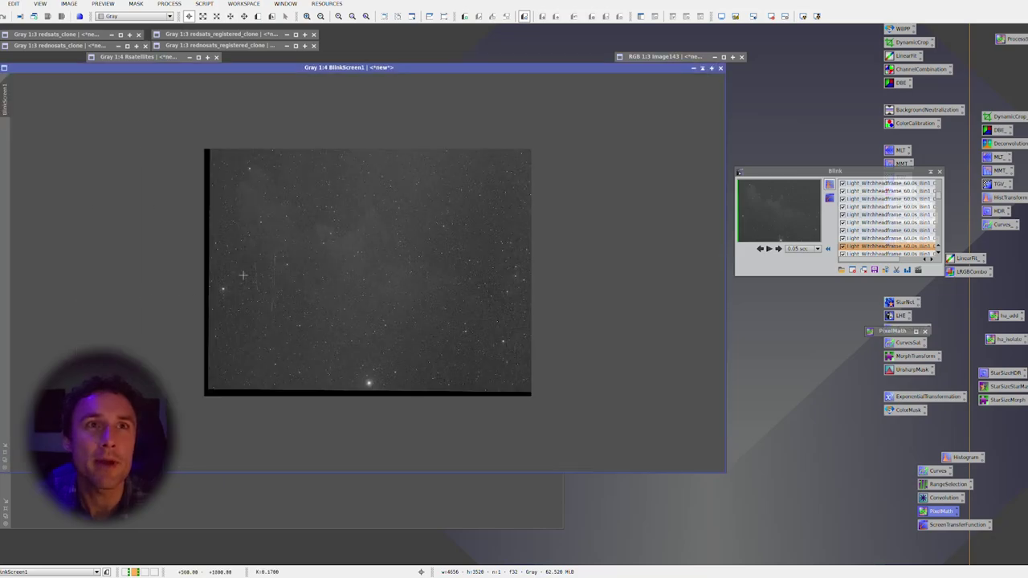
scroll(370, 273, "up", 3)
left_click_drag(601, 266, 601, 279)
left_click_drag(367, 232, 468, 147)
scroll(423, 318, "down", 4)
scroll(422, 318, "up", 3)
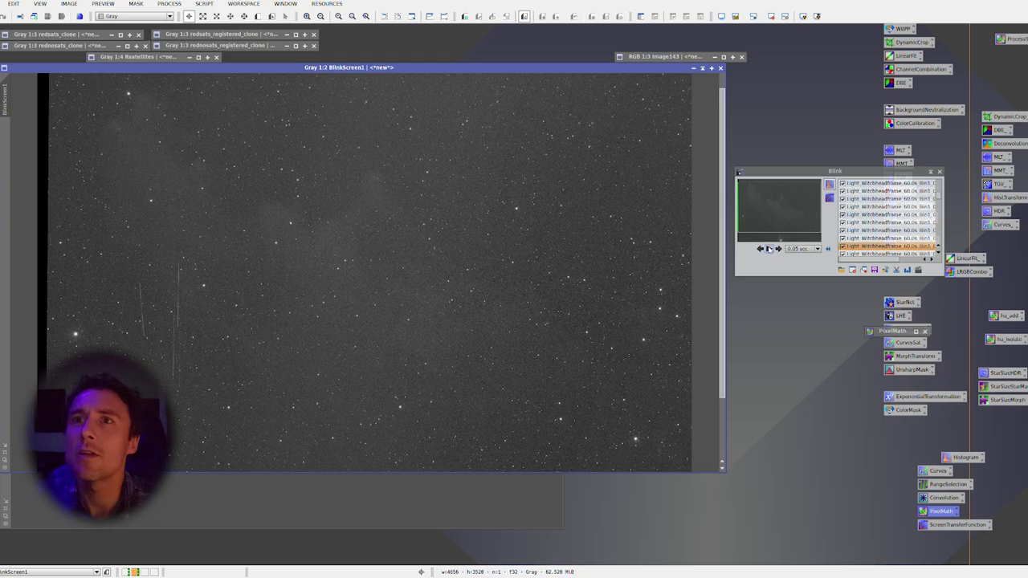
Play the Blink animation, pause it, and step back three frames to the meteor subframe
left_click(769, 249)
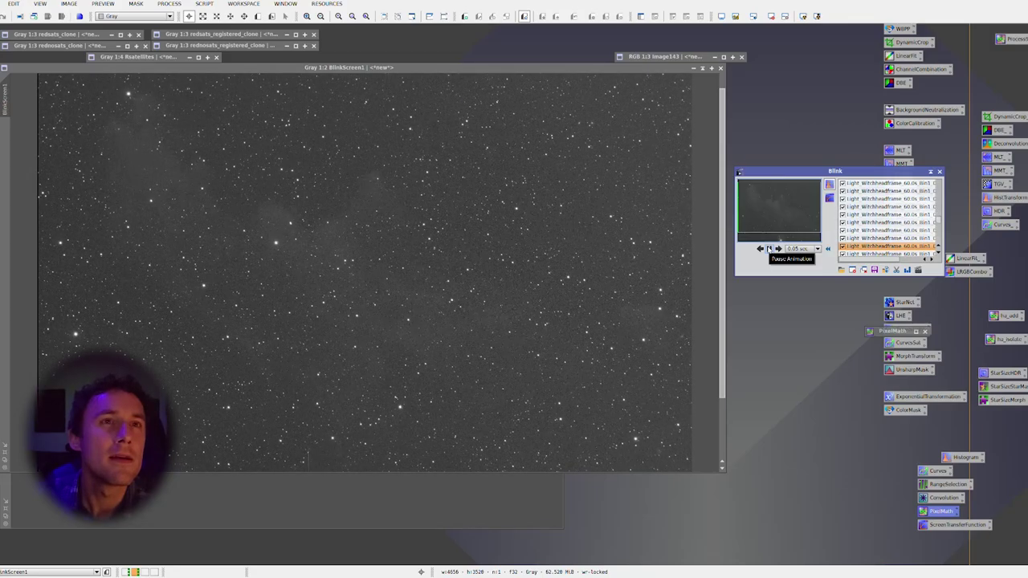
left_click(769, 249)
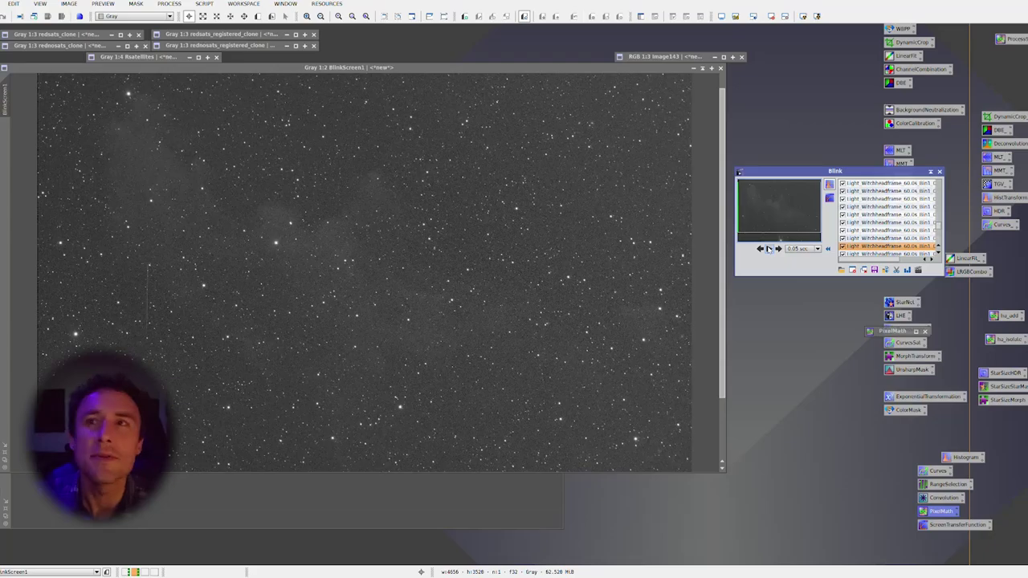
left_click(759, 249)
left_click(760, 249)
left_click(760, 249)
left_click(760, 249)
left_click(759, 249)
left_click(760, 249)
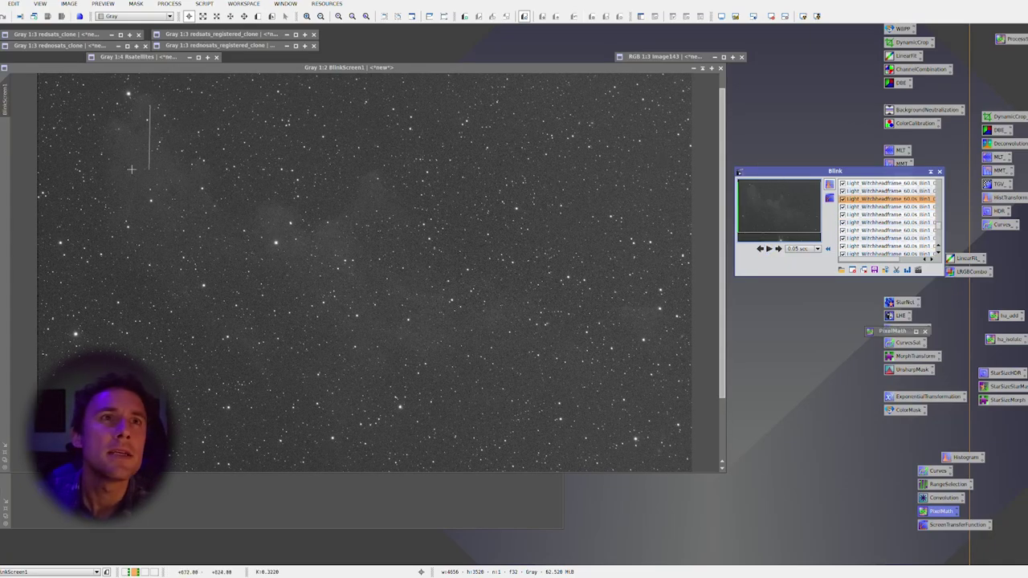
scroll(429, 293, "up", 1)
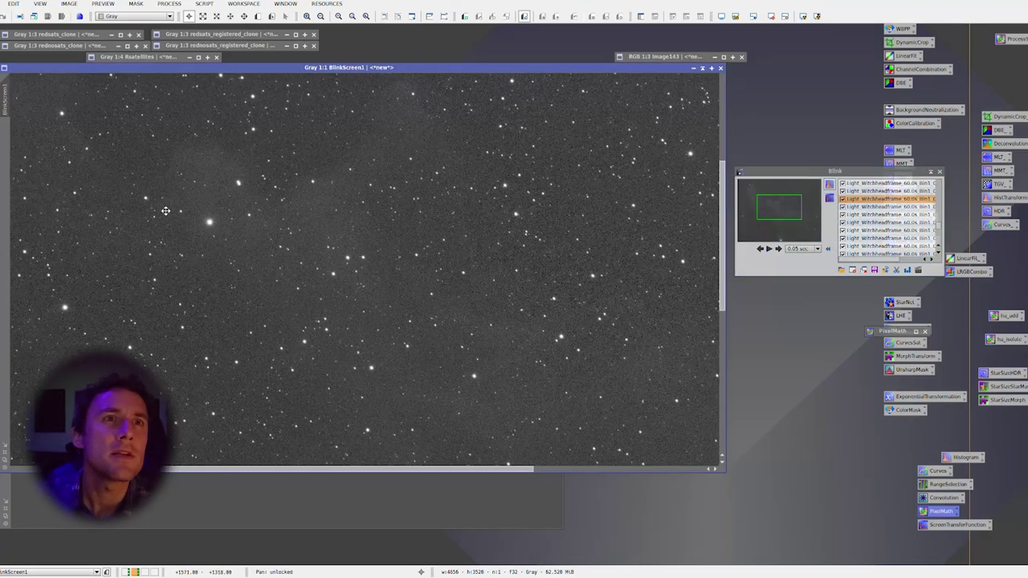
Step between subframes around the satellite trail, zooming BlinkScreen1 in and out to inspect
left_click(760, 249)
left_click(778, 249)
left_click(778, 249)
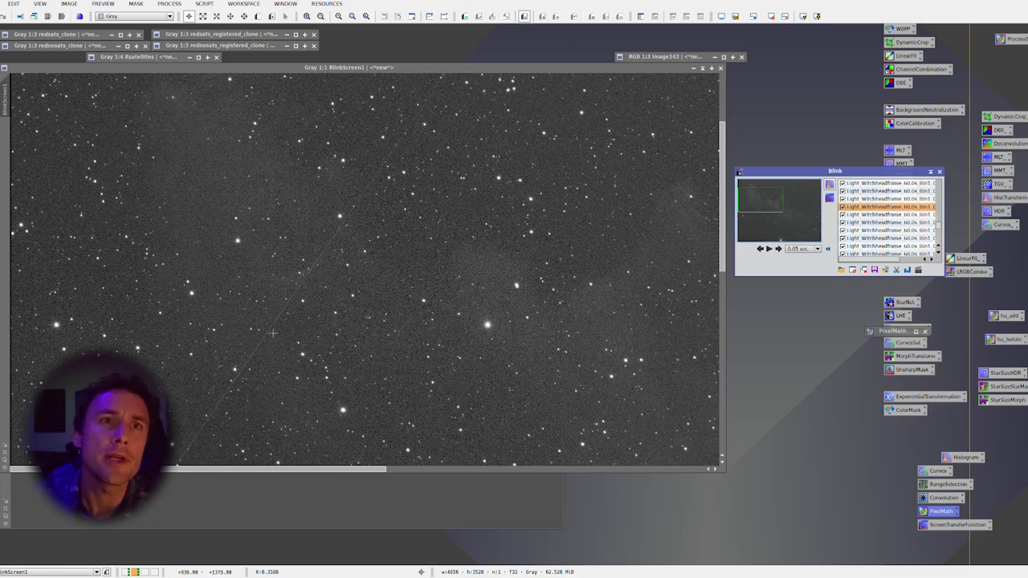
scroll(273, 332, "down", 2)
scroll(265, 217, "down", 1)
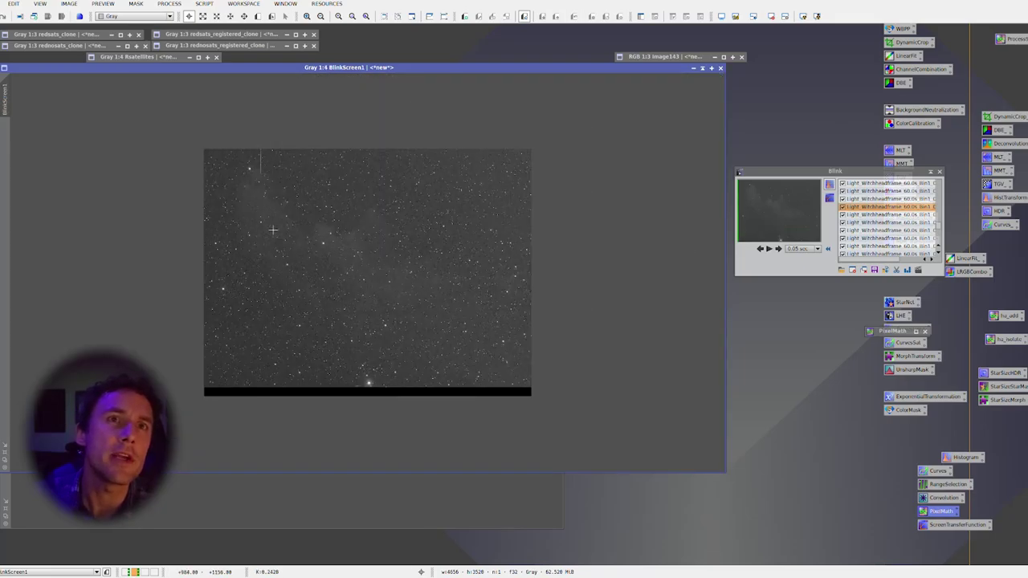
scroll(273, 229, "up", 2)
scroll(274, 229, "up", 1)
scroll(386, 233, "up", 1)
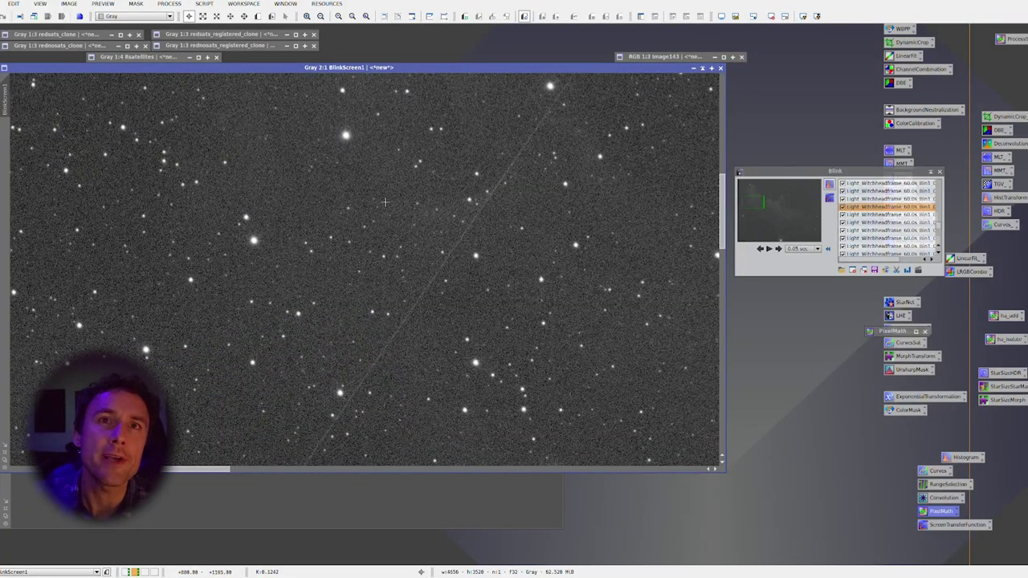
scroll(489, 218, "up", 1)
scroll(489, 218, "down", 2)
Flick repeatedly between the satellite-trail subframe and its neighbours to see the trail appear and vanish
left_click(760, 248)
left_click(778, 249)
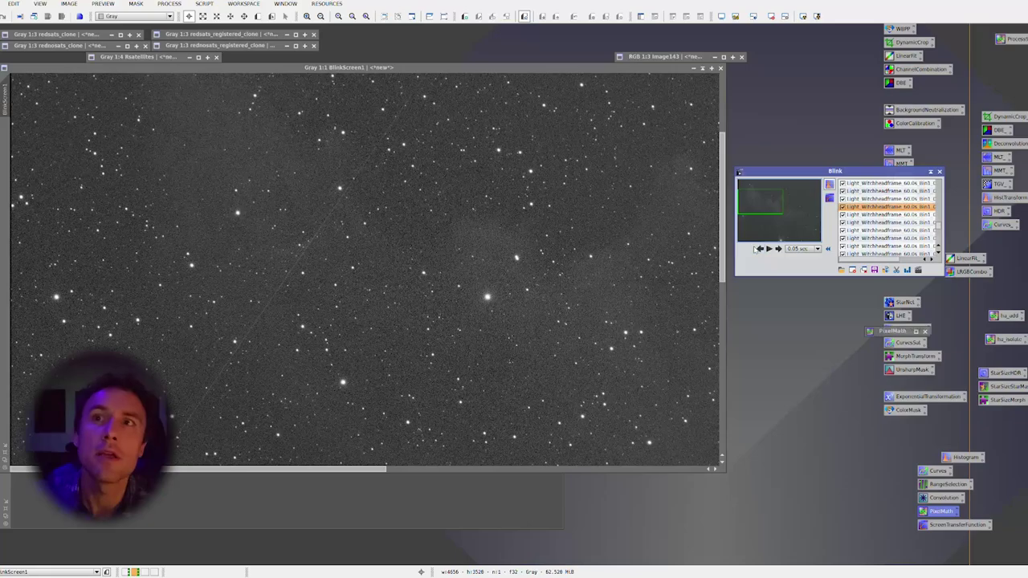
left_click(760, 249)
left_click(778, 249)
left_click(760, 249)
left_click(770, 250)
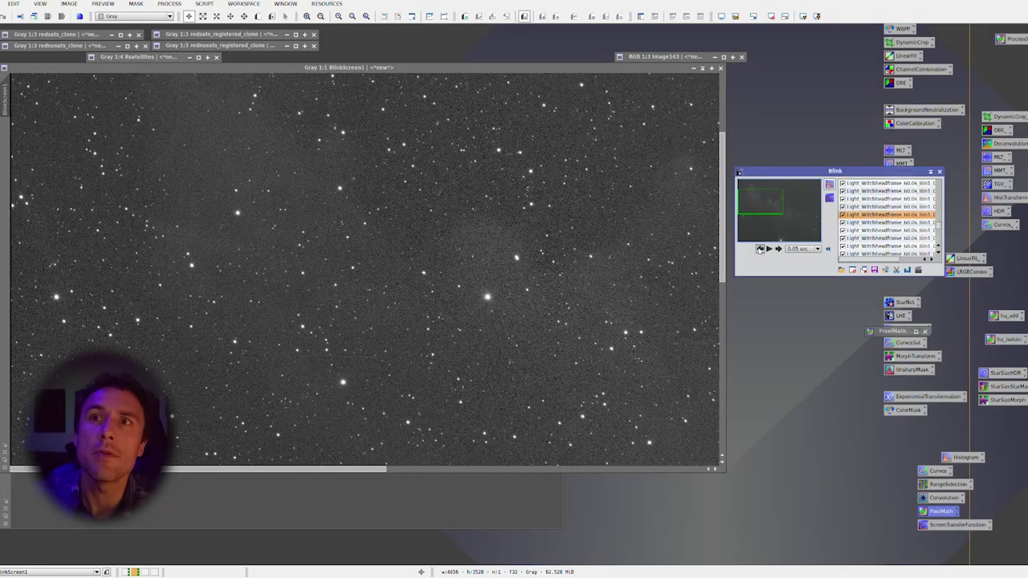
left_click(760, 249)
left_click(778, 249)
left_click(760, 249)
left_click(779, 249)
left_click(761, 249)
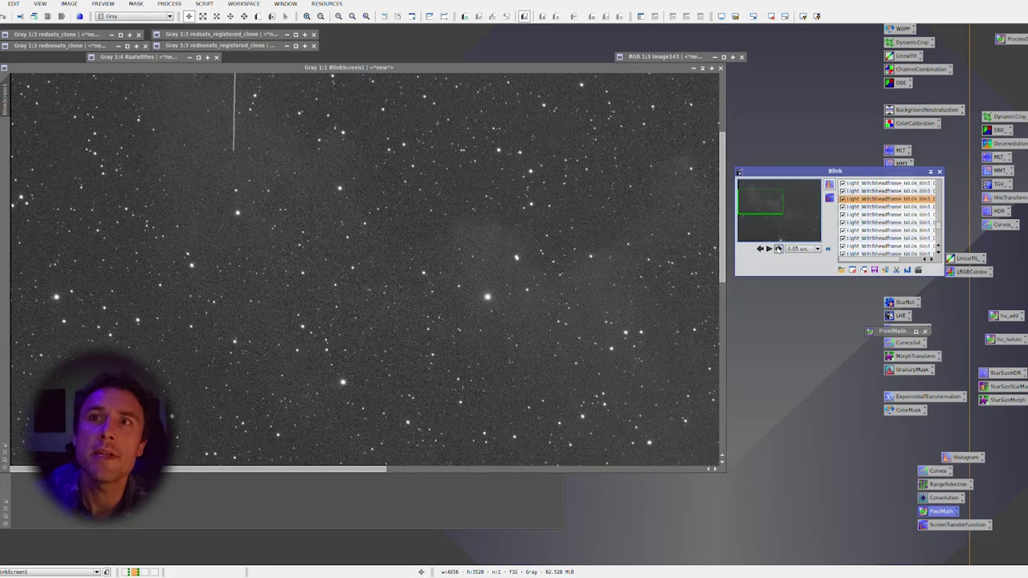
left_click(779, 249)
left_click(761, 249)
left_click(779, 249)
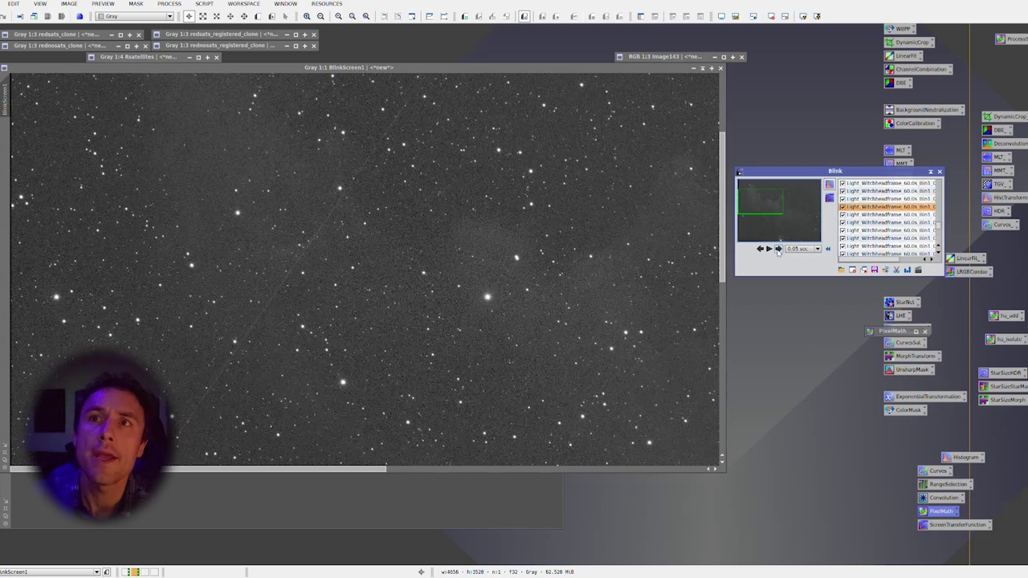
left_click(761, 249)
left_click(778, 249)
Advance to the faint vertical-trail subframe, step back to the diagonal-trail frame, then jump forward again
left_click(779, 249)
double_click(778, 249)
double_click(779, 249)
left_click(759, 249)
left_click(759, 249)
double_click(759, 249)
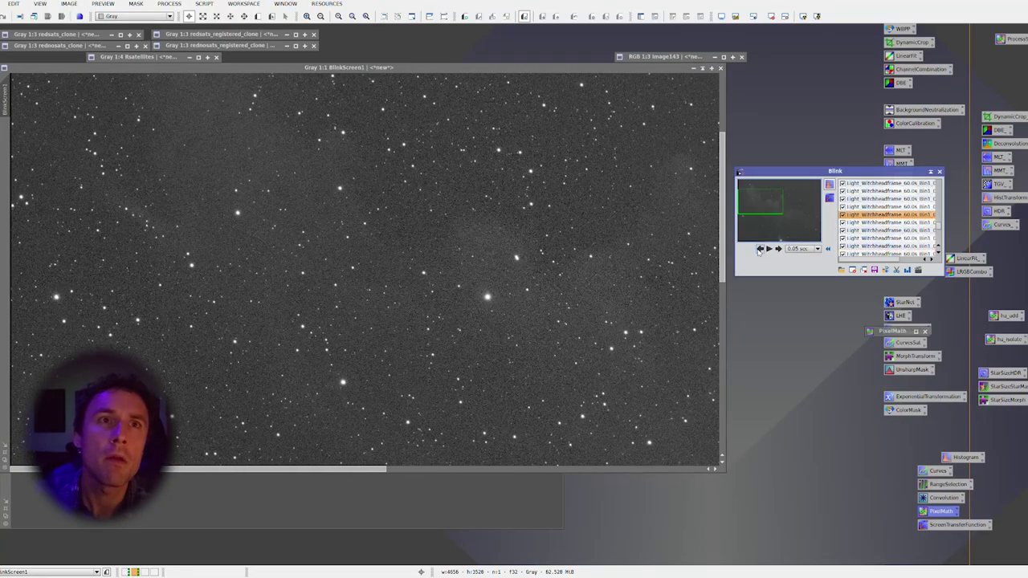
double_click(760, 249)
left_click(760, 249)
double_click(778, 249)
double_click(778, 249)
left_click(778, 249)
double_click(778, 249)
Step back to the third subframe, alternate forward and back, and return to the vertical-trail subframe
left_click(759, 249)
double_click(759, 249)
double_click(759, 249)
left_click(759, 249)
double_click(778, 249)
left_click(759, 249)
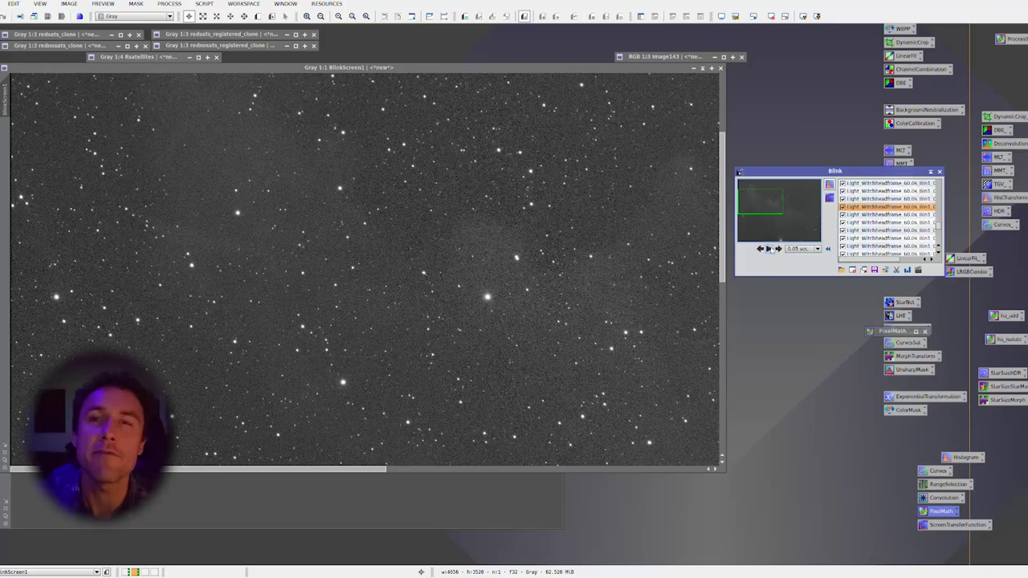
double_click(778, 249)
left_click(759, 249)
left_click(760, 249)
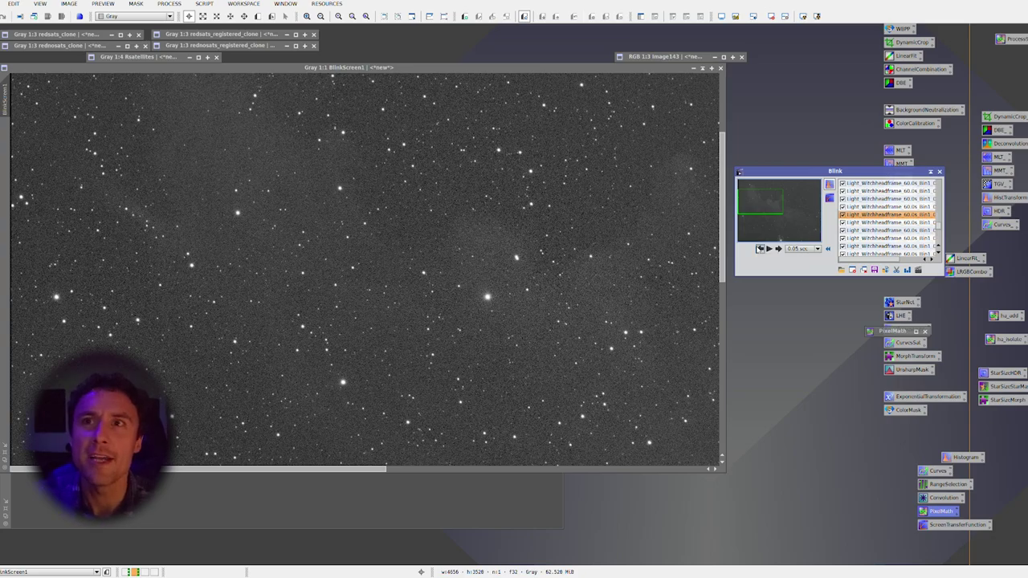
left_click(760, 249)
left_click(761, 249)
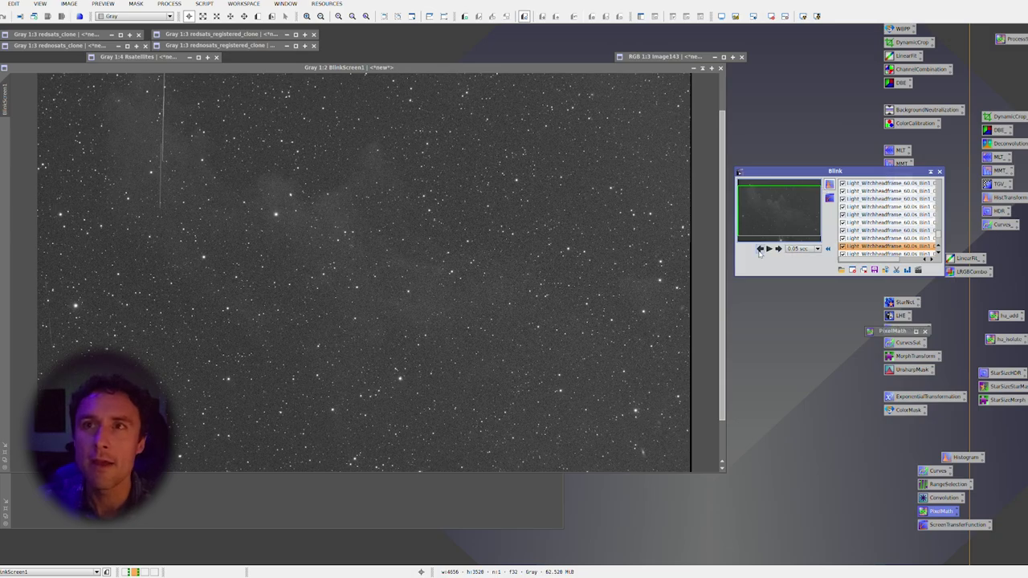
Step back to the first subframe, showing satellite trails along the bottom edge
left_click(760, 249)
left_click(760, 249)
left_click(760, 249)
left_click(760, 249)
left_click(760, 249)
left_click(760, 250)
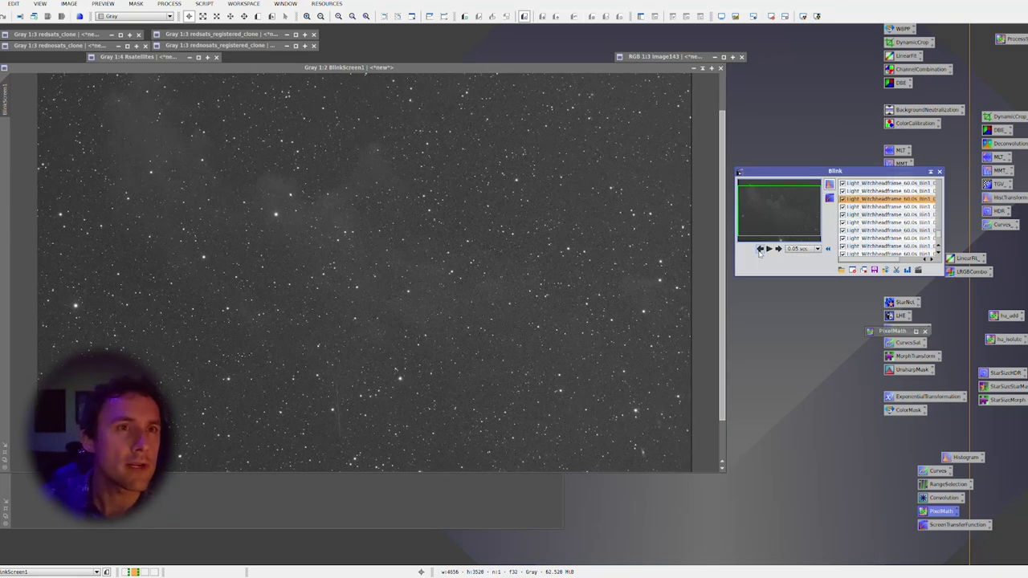
left_click(778, 250)
left_click(760, 249)
left_click(760, 249)
left_click(760, 249)
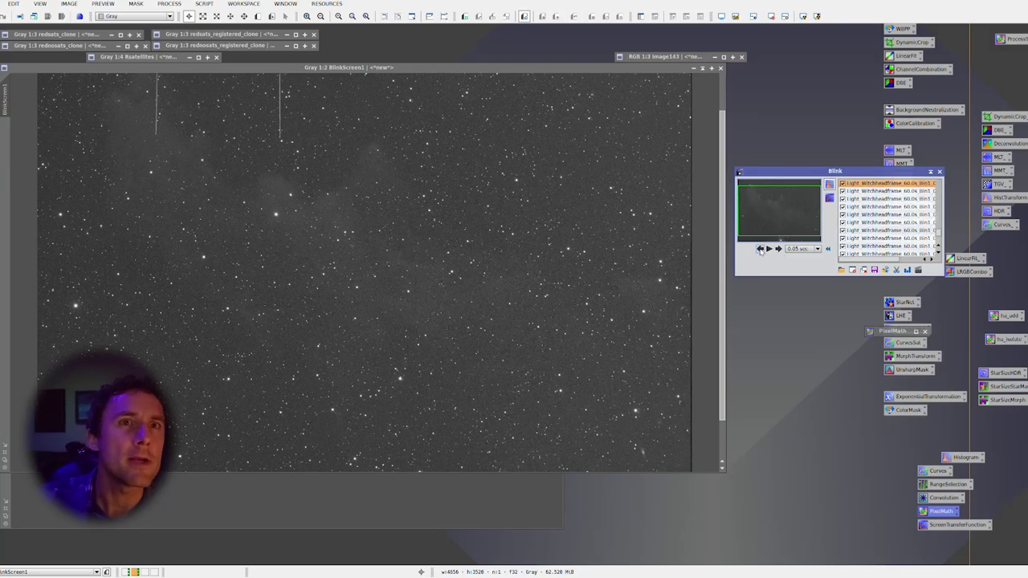
scroll(601, 277, "up", 1)
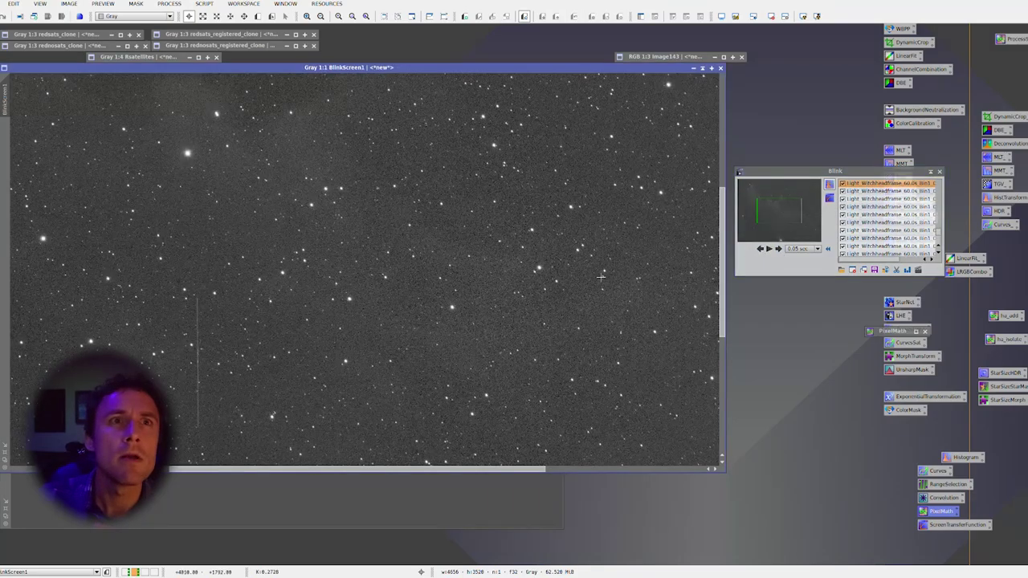
scroll(601, 277, "down", 2)
left_click(760, 249)
left_click(760, 249)
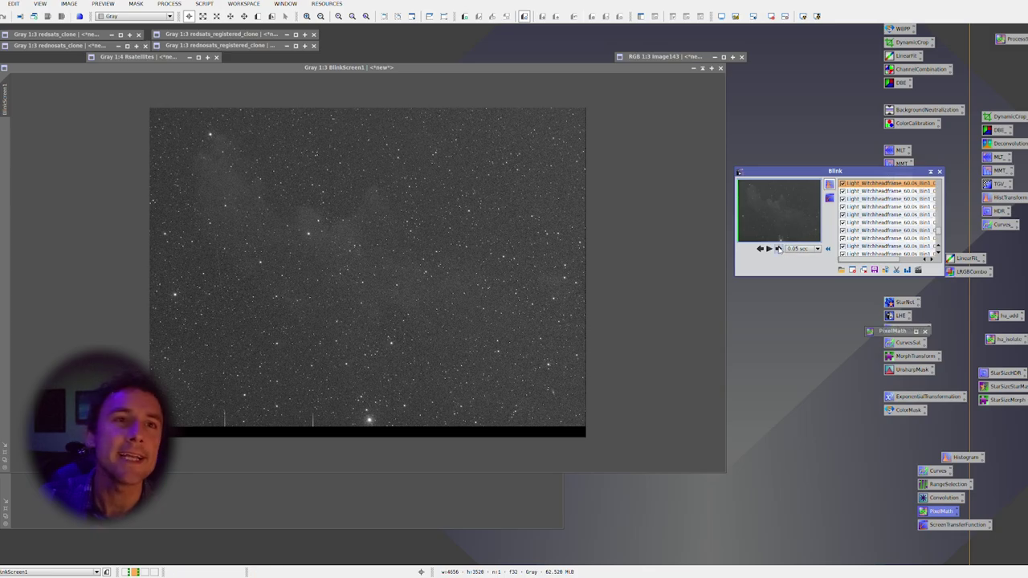
Advance frame by frame from subframe 2 to 8, following the shifting satellite trails
left_click(778, 249)
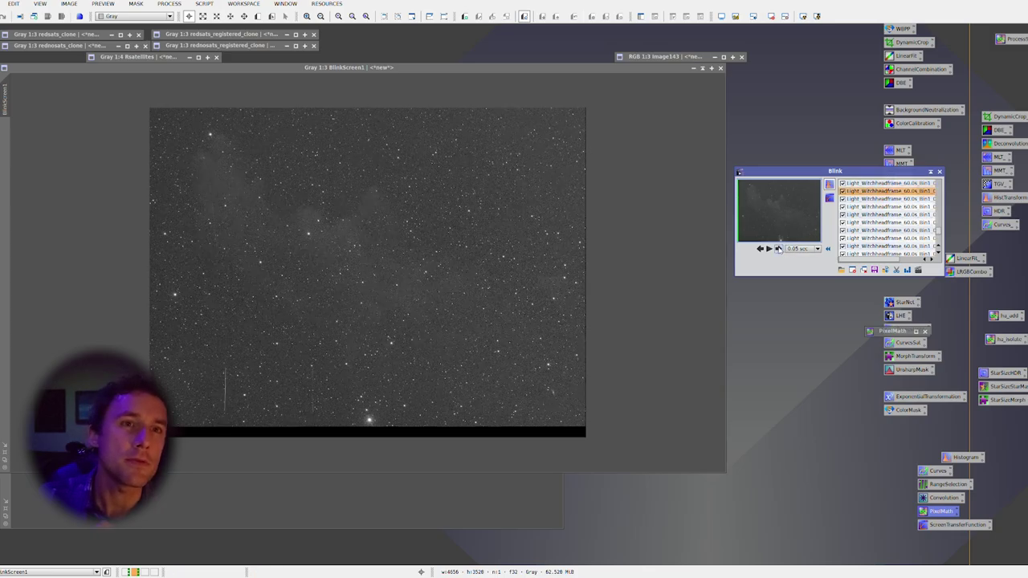
left_click(778, 249)
left_click(778, 249)
left_click(779, 249)
left_click(778, 249)
left_click(779, 249)
left_click(778, 249)
left_click(779, 249)
left_click(761, 249)
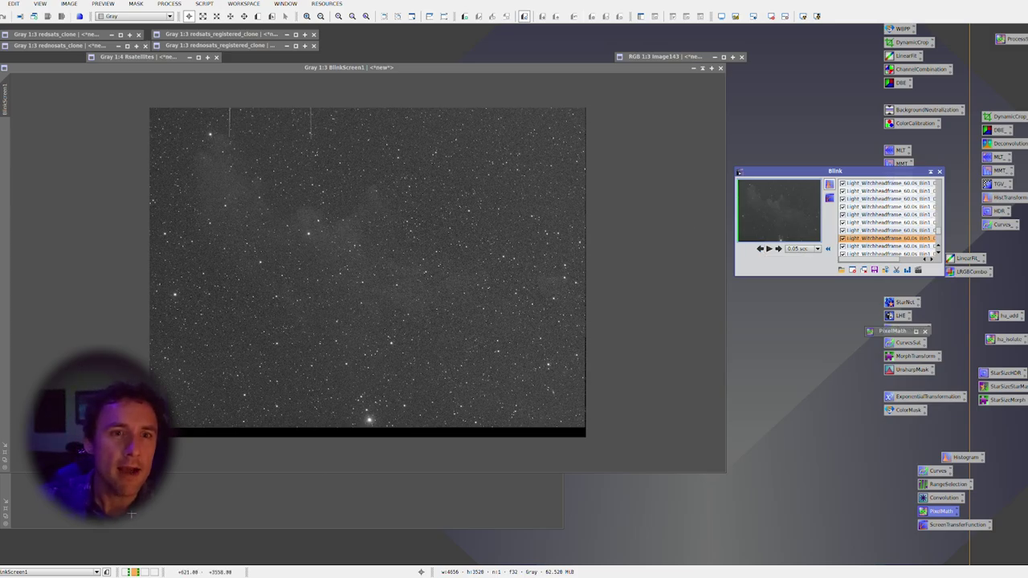
key("XF86Calculator")
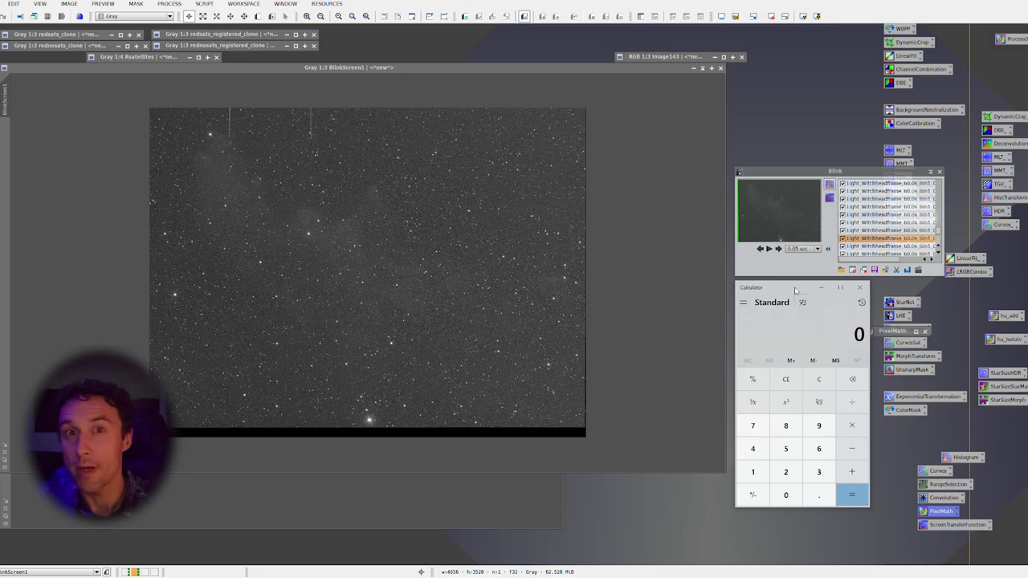
Calculate 360 ÷ 1.91 × 7.5 ÷ 60 to get 23.56020942408377
type("360/")
type("1.91")
key("Return")
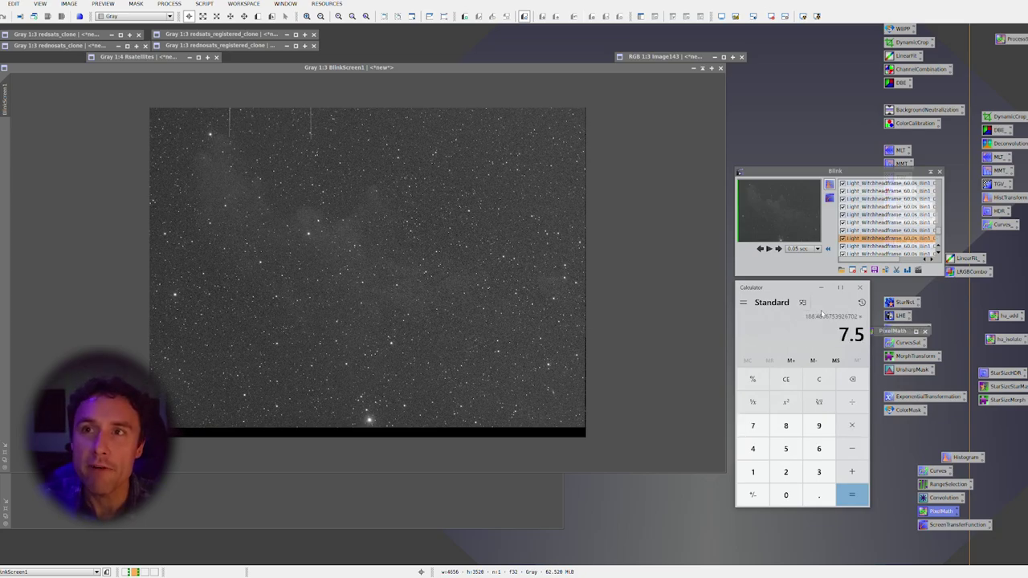
left_click(853, 495)
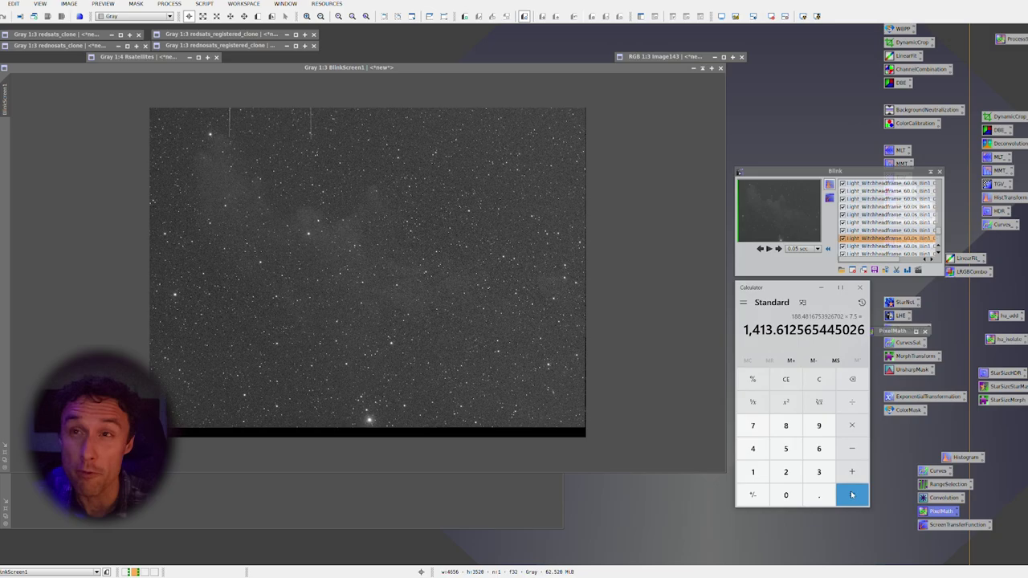
type("/60")
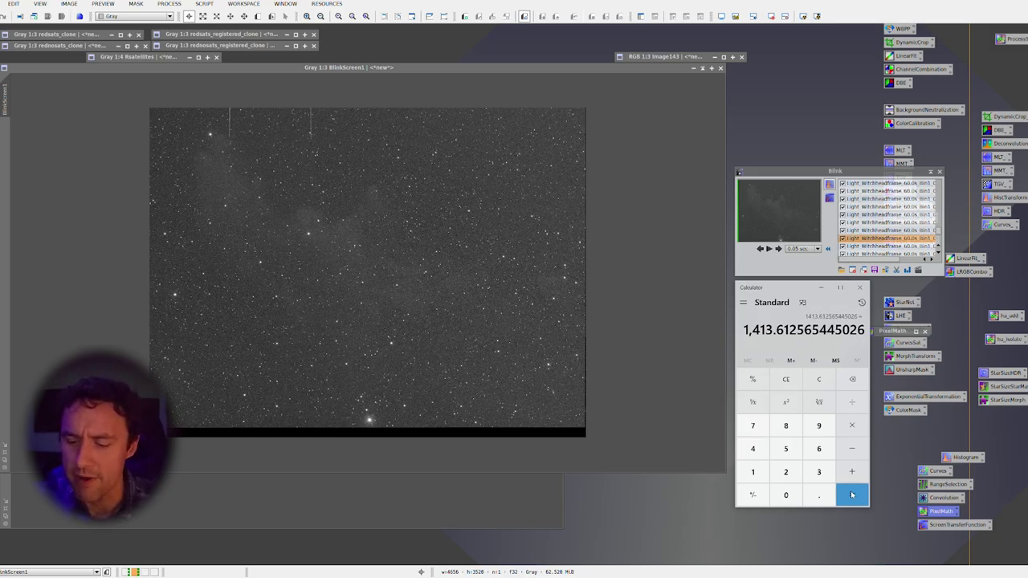
left_click(851, 495)
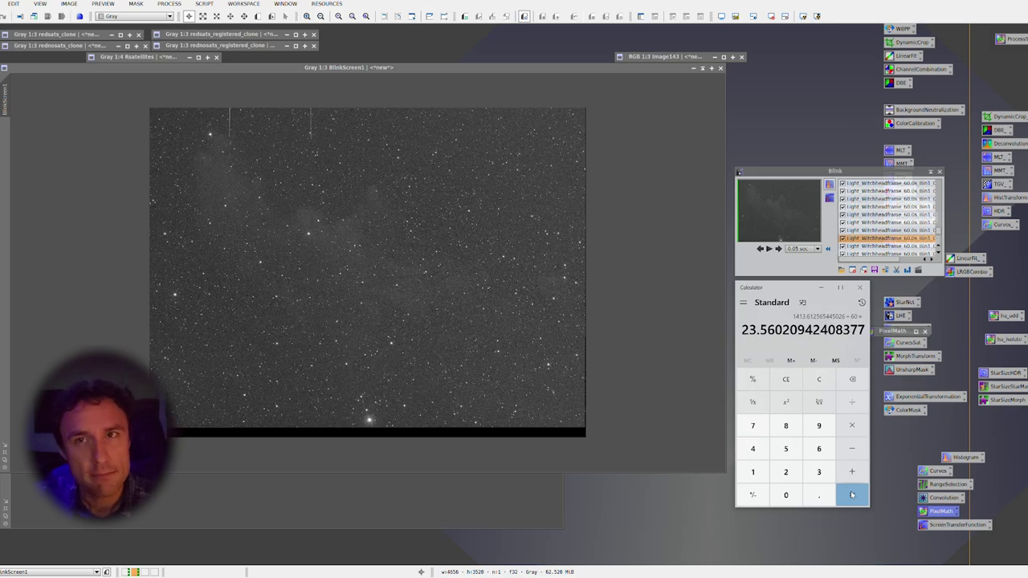